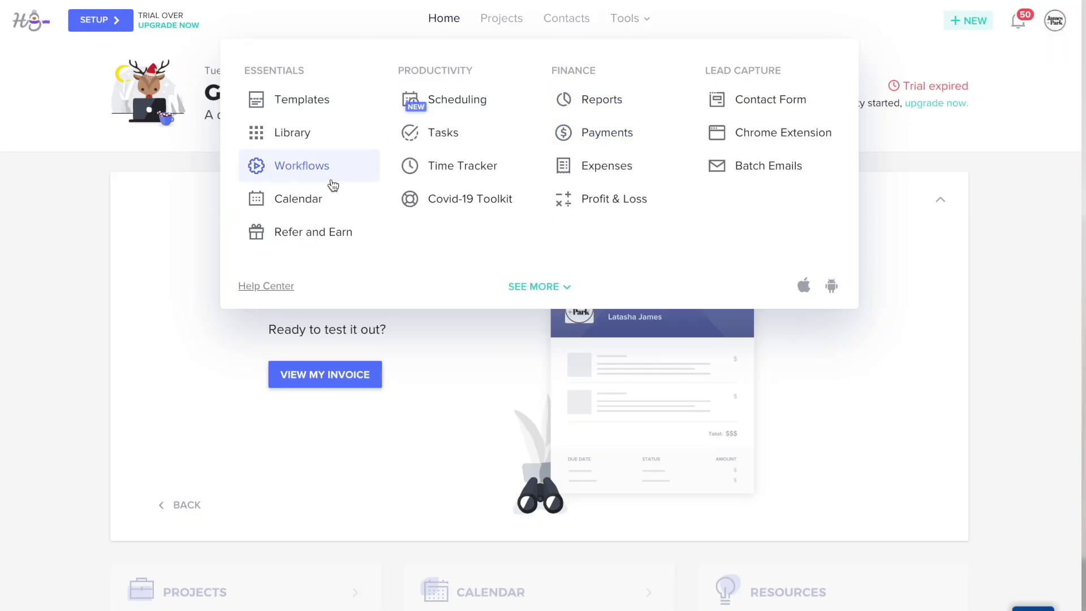
Step: Create a first session in the Scheduling tool and title it "Discovery Session"
click(453, 104)
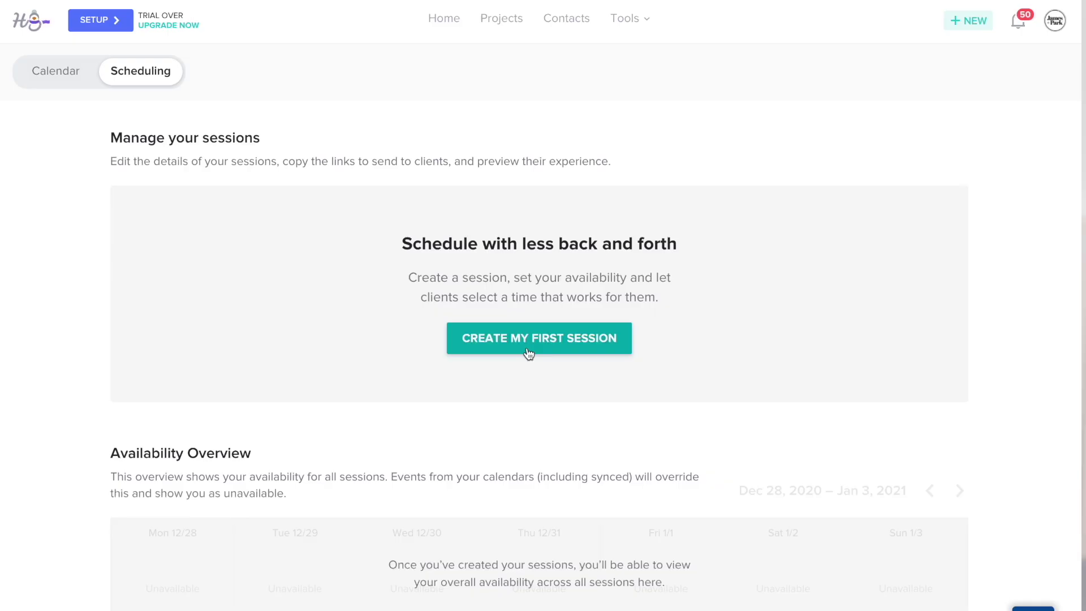
click(527, 339)
click(471, 205)
text(D)
click(460, 236)
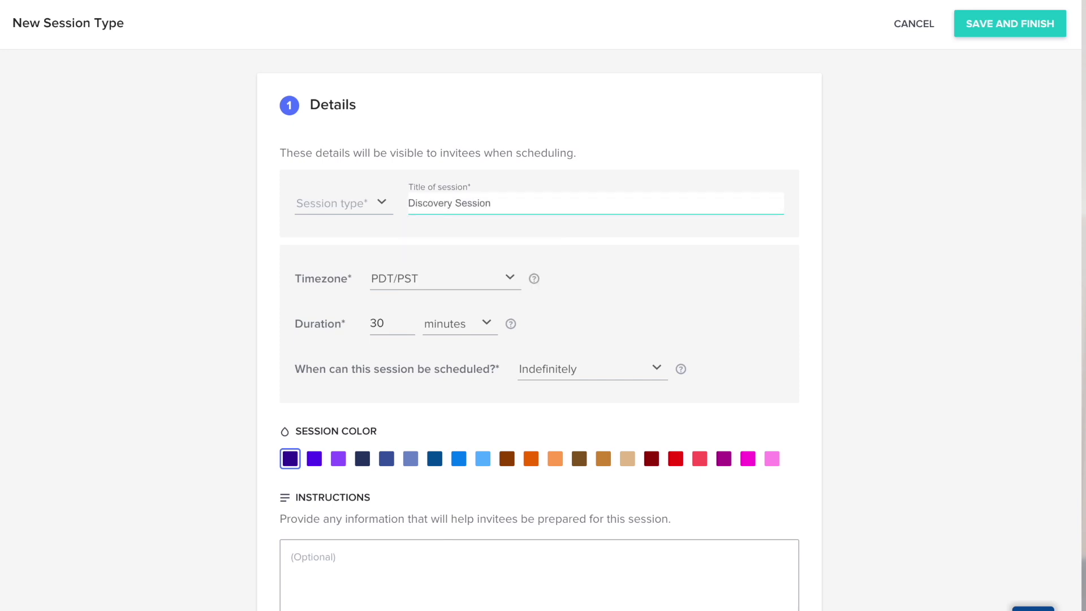
Step: Set the session's timezone to EDT/EST and make it schedulable within a rolling window of 1 month
click(413, 283)
scroll(419, 396, down, 1)
click(408, 382)
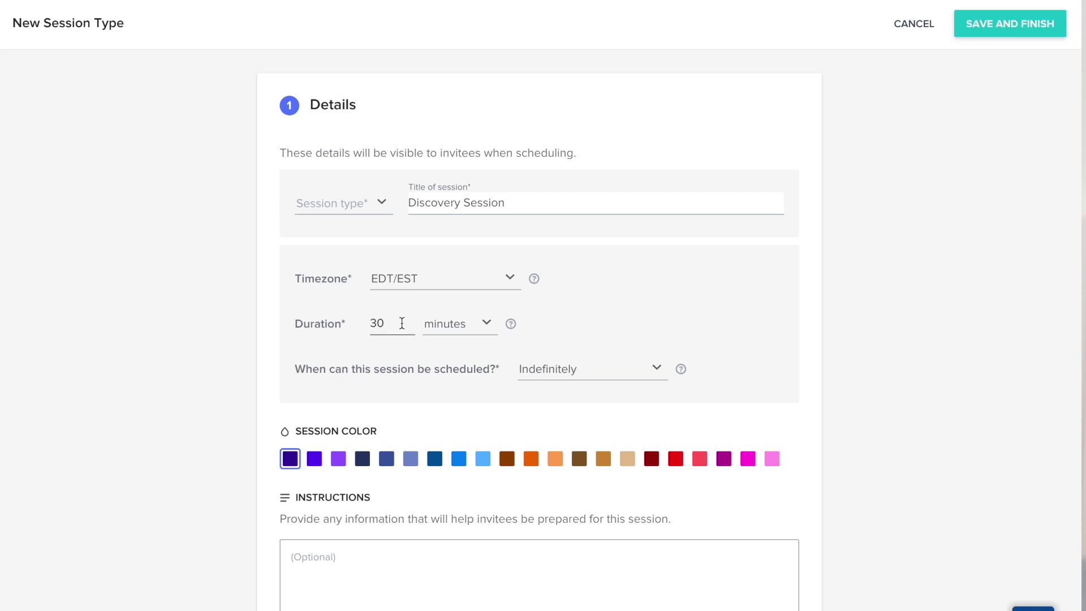
scroll(401, 323, down, 2)
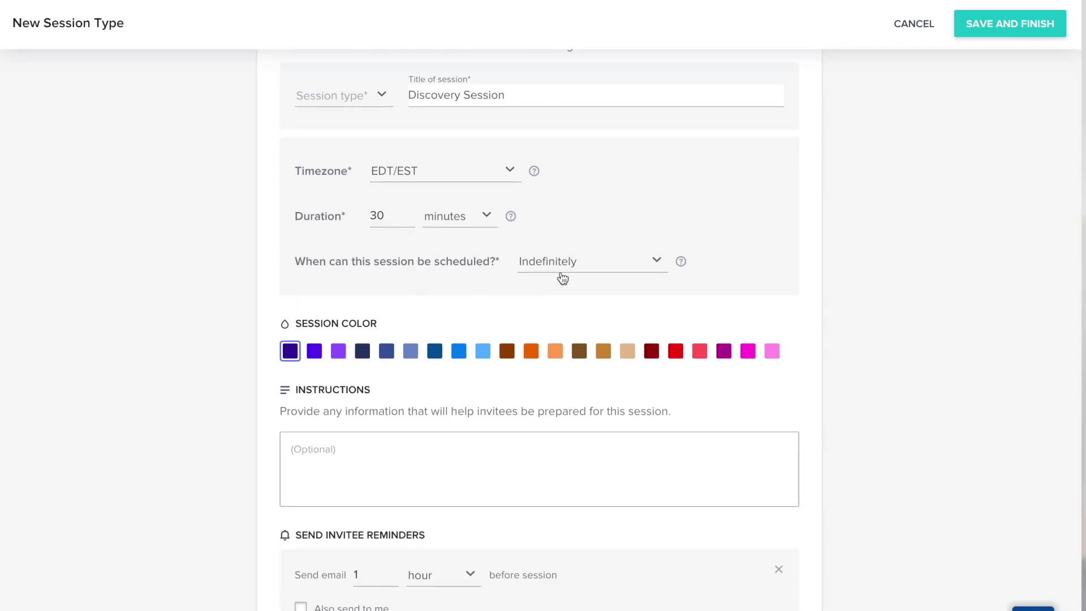
click(576, 264)
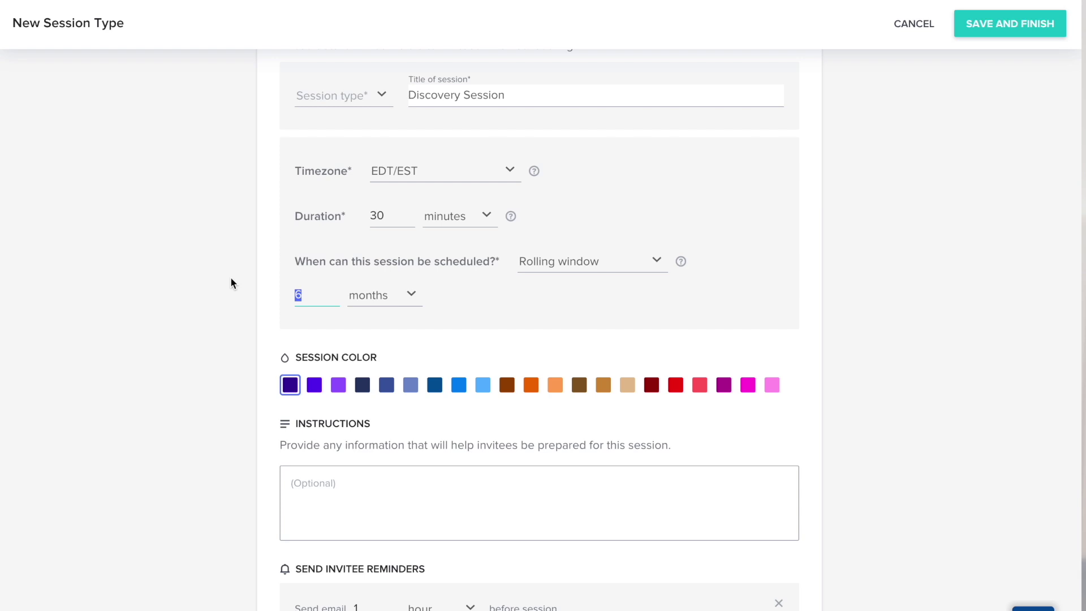
text(1)
Step: Set the invitee reminder email to 1 hour before the session and continue to the availability section
scroll(268, 320, down, 3)
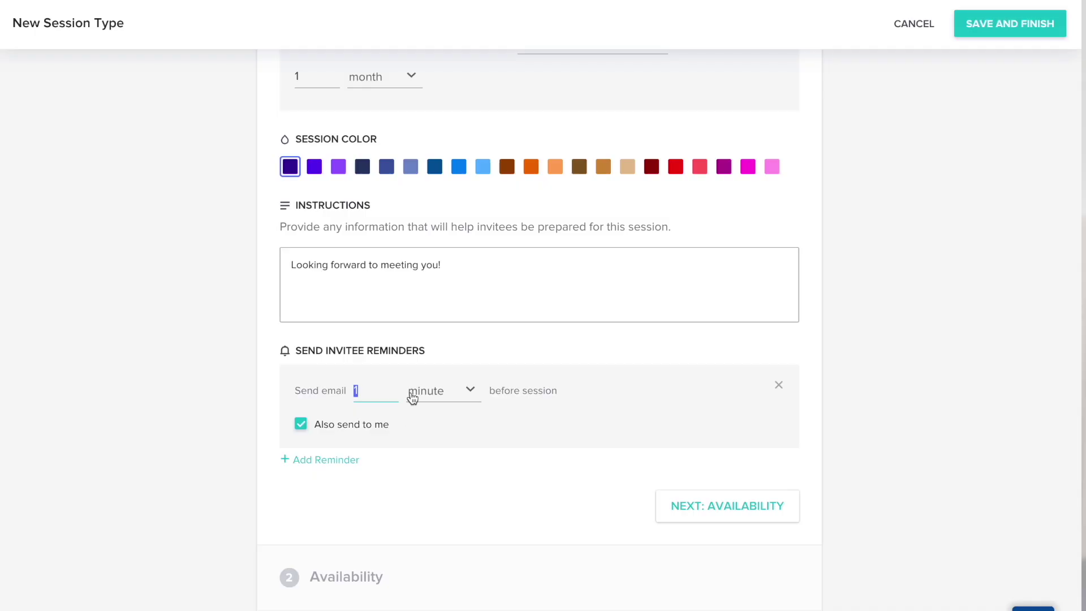
click(415, 393)
click(431, 445)
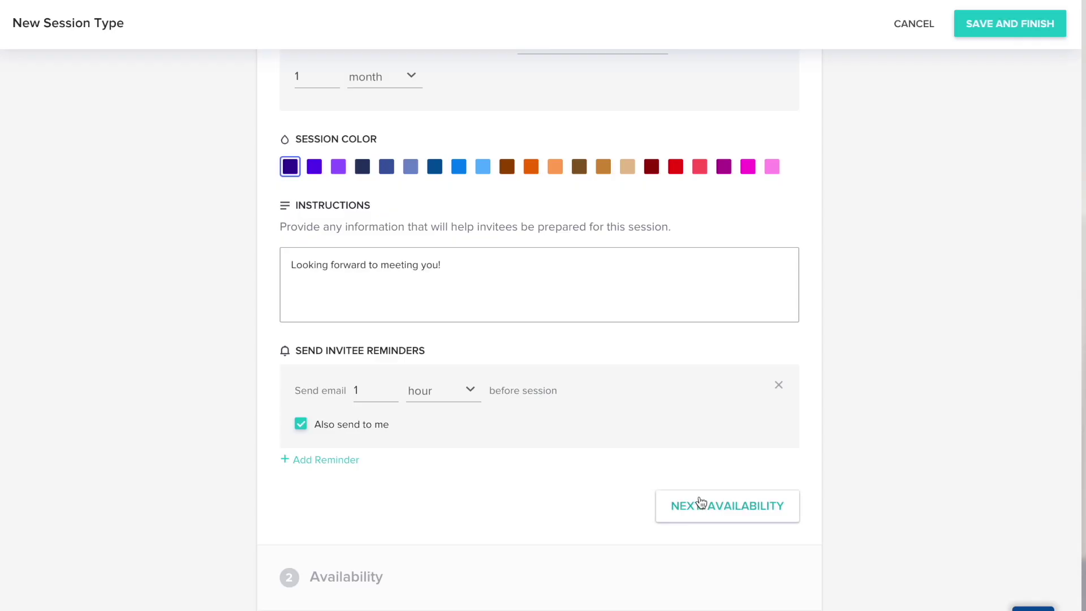
click(701, 501)
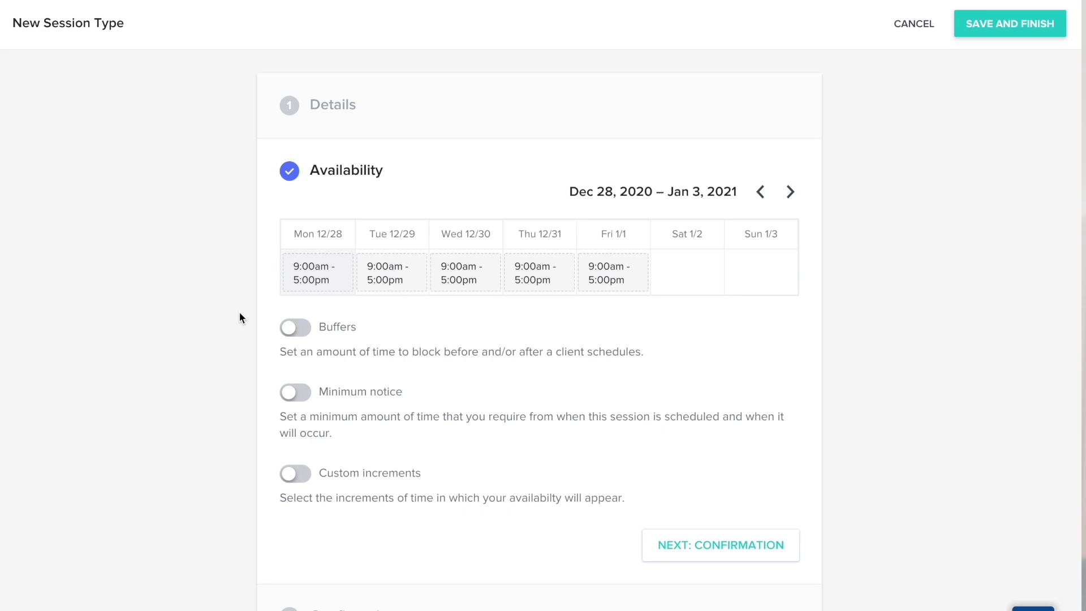
Step: Remove the session's availability on all Mondays, Wednesdays and Fridays
mouse_move(320, 272)
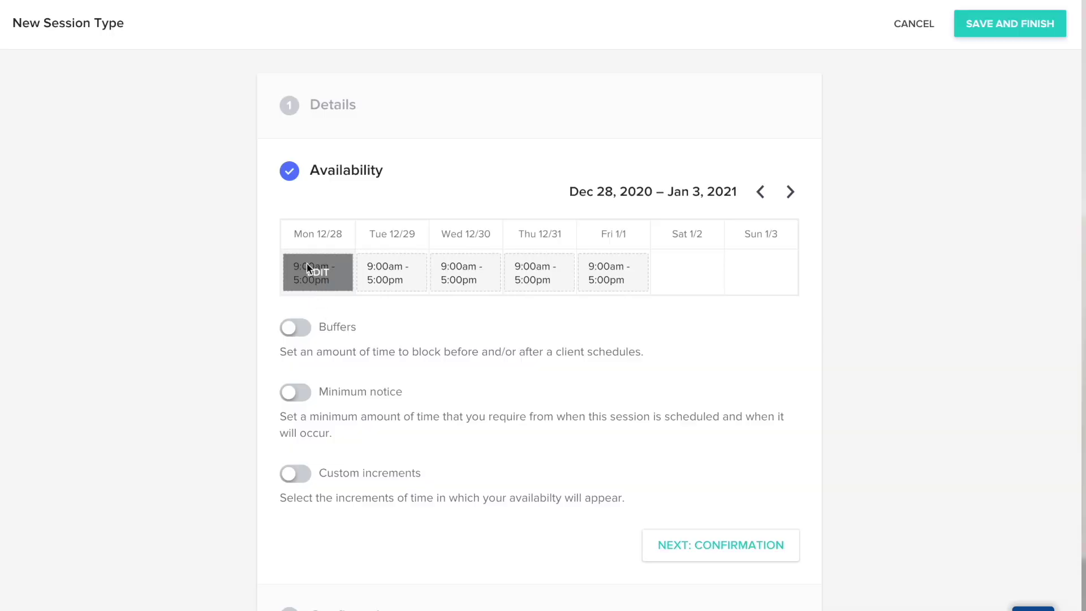
click(306, 267)
click(510, 349)
click(617, 446)
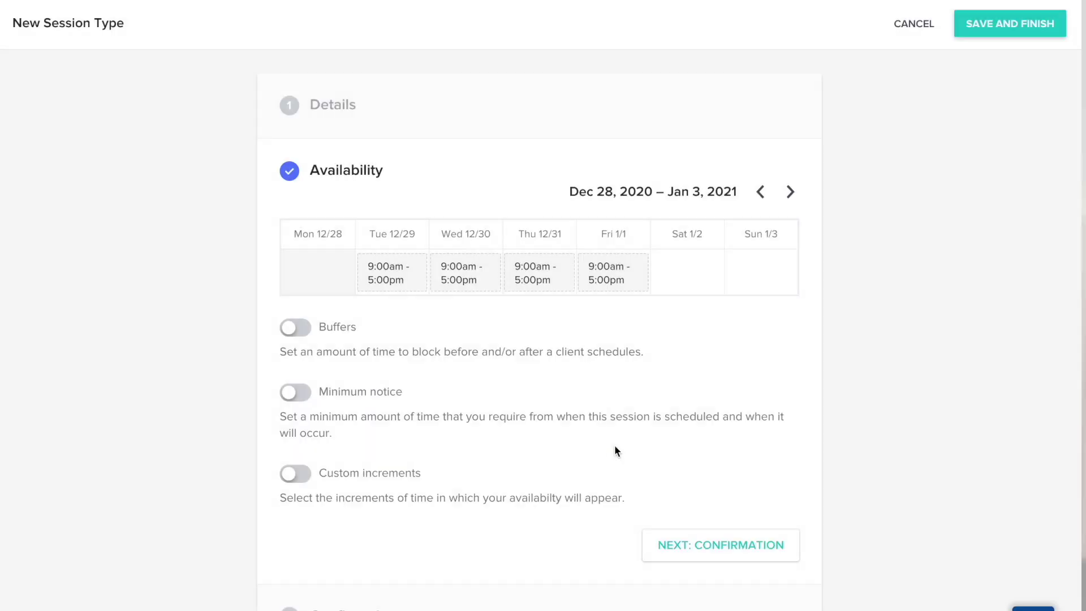
click(456, 274)
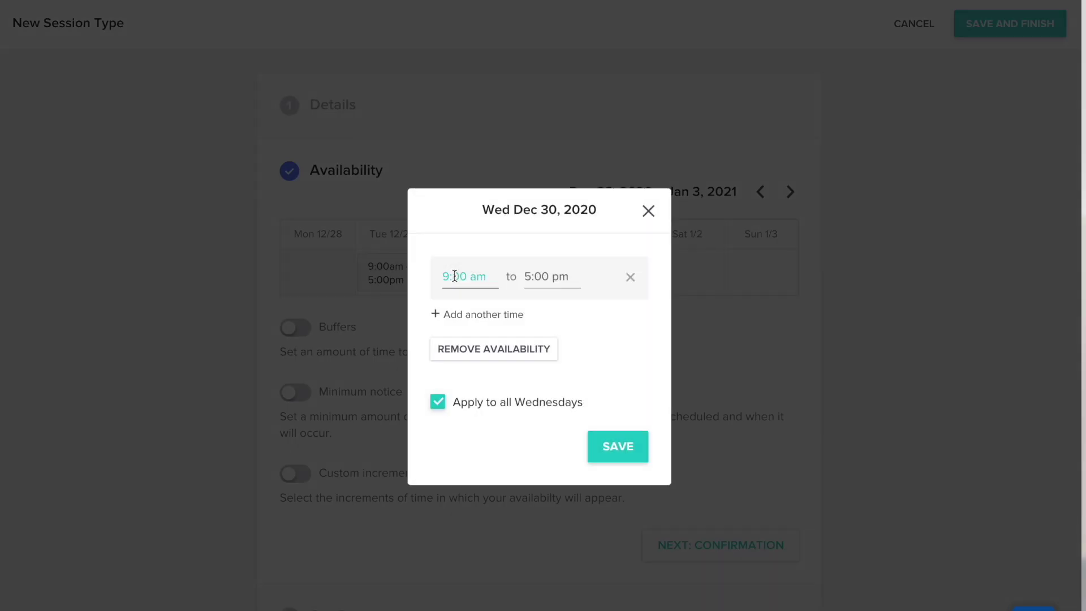
click(489, 354)
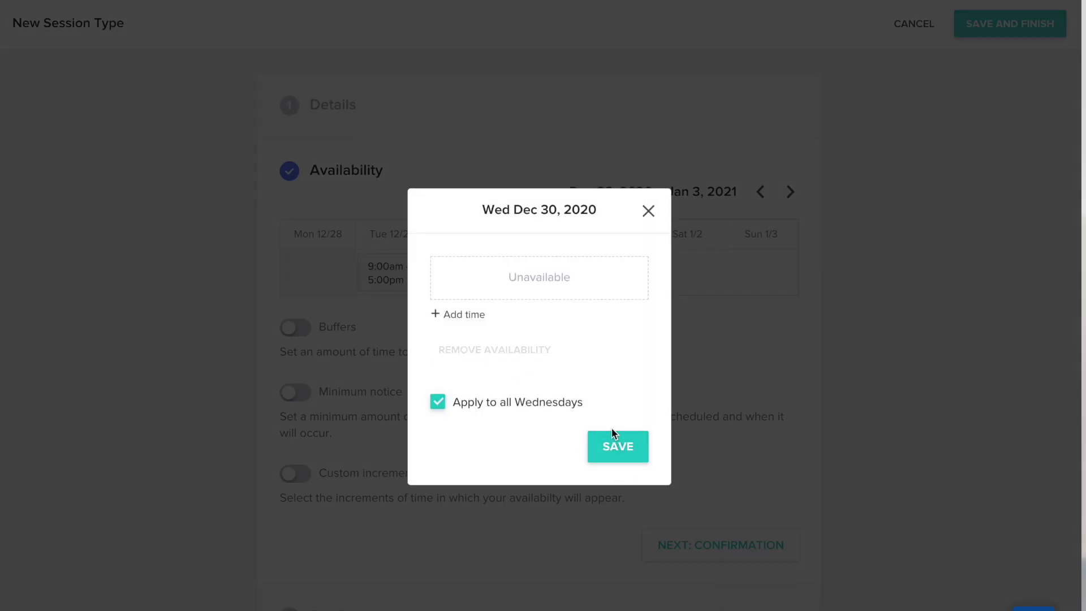
click(618, 446)
click(606, 259)
click(473, 349)
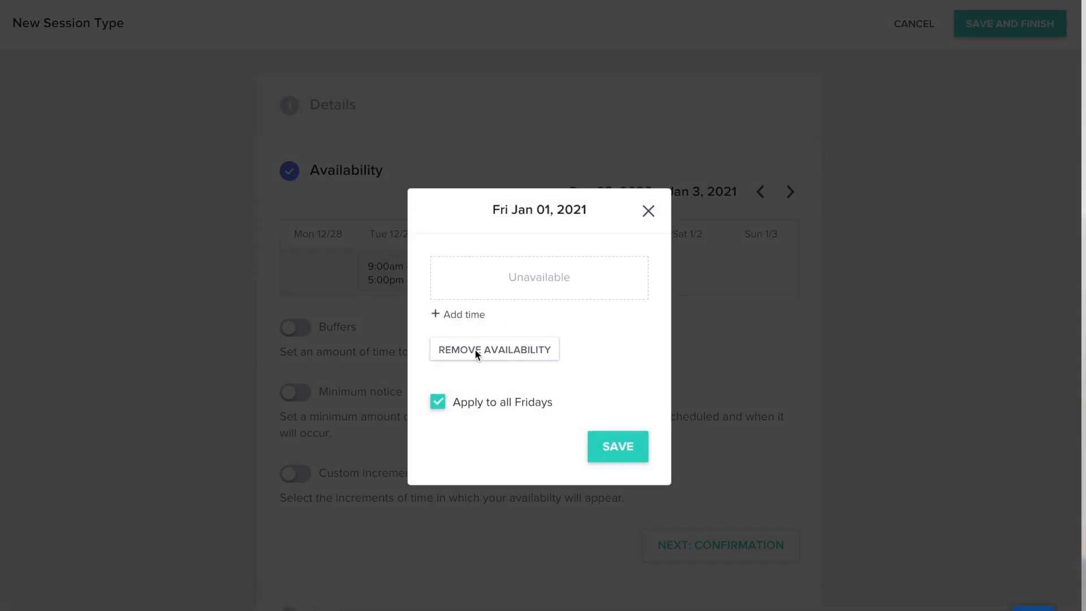
click(614, 453)
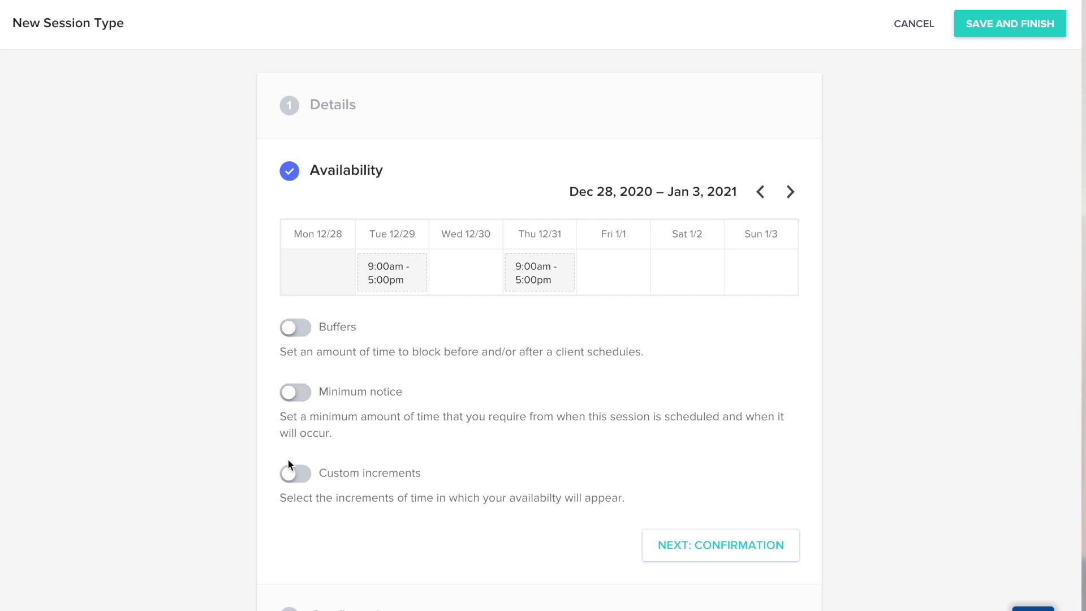
Step: Enable buffers of 15 minutes before and 30 minutes after the session, and require a minimum notice of 3 days
click(296, 334)
text(15)
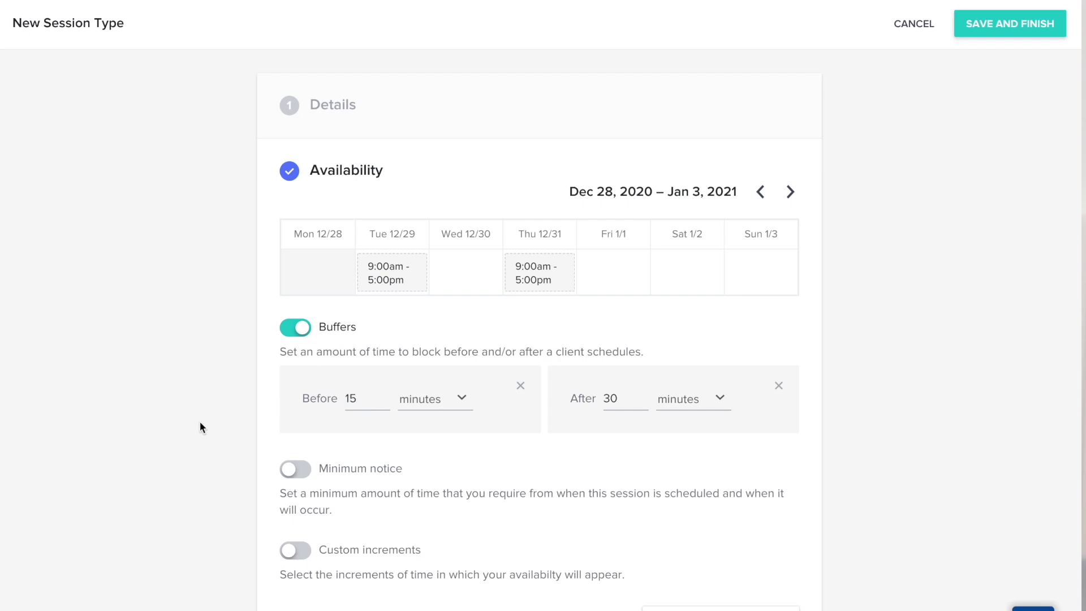
click(295, 471)
scroll(281, 473, down, 2)
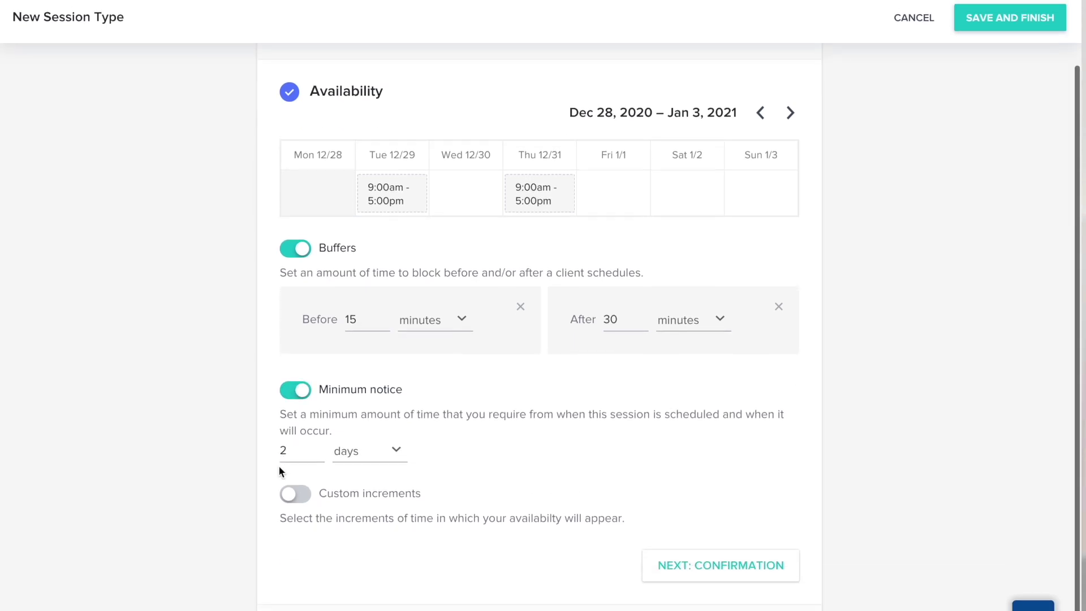
click(305, 463)
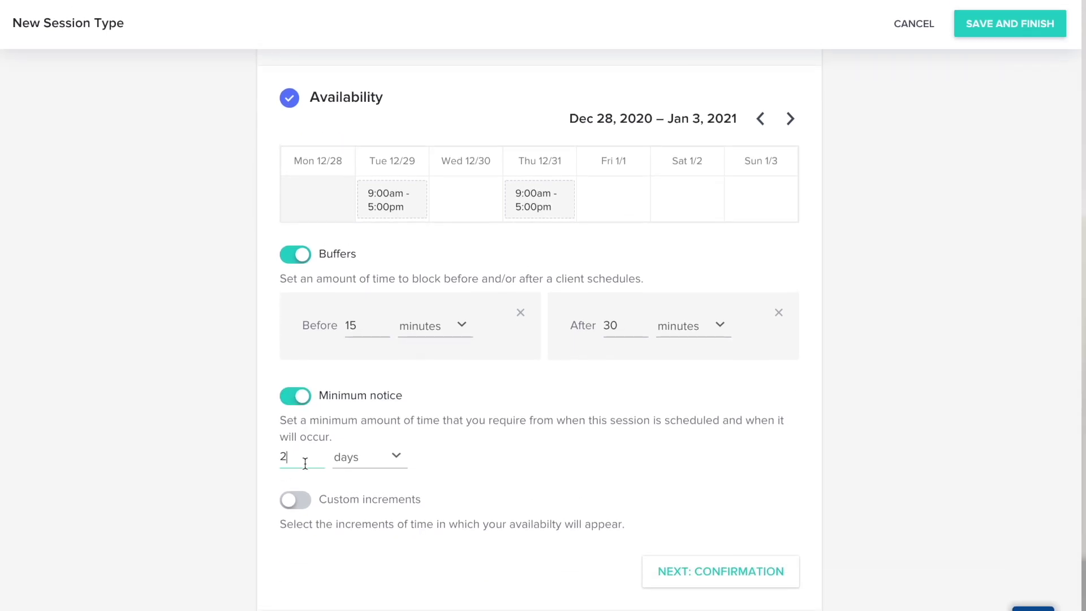
key(ctrl+a)
text(3)
Step: Enable custom increments of 30 minutes and continue to the confirmation section
click(293, 500)
click(302, 523)
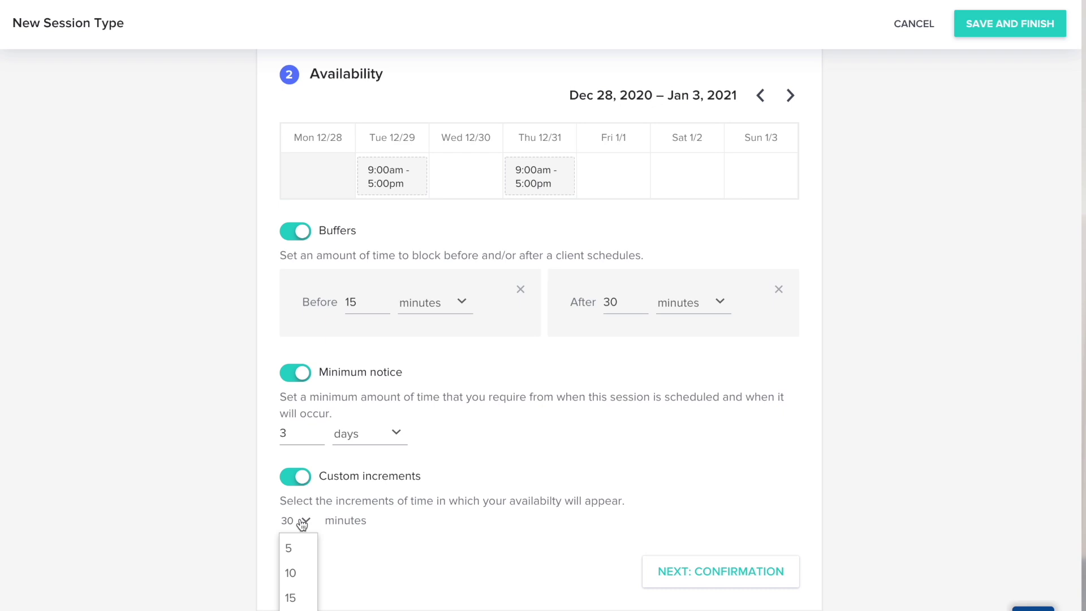
click(302, 524)
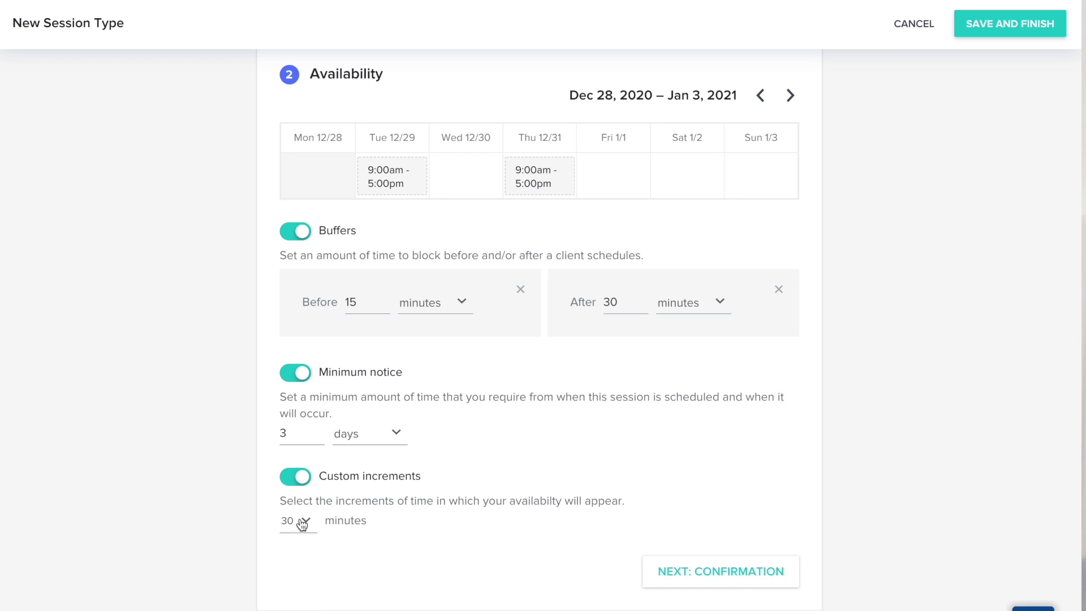
click(674, 572)
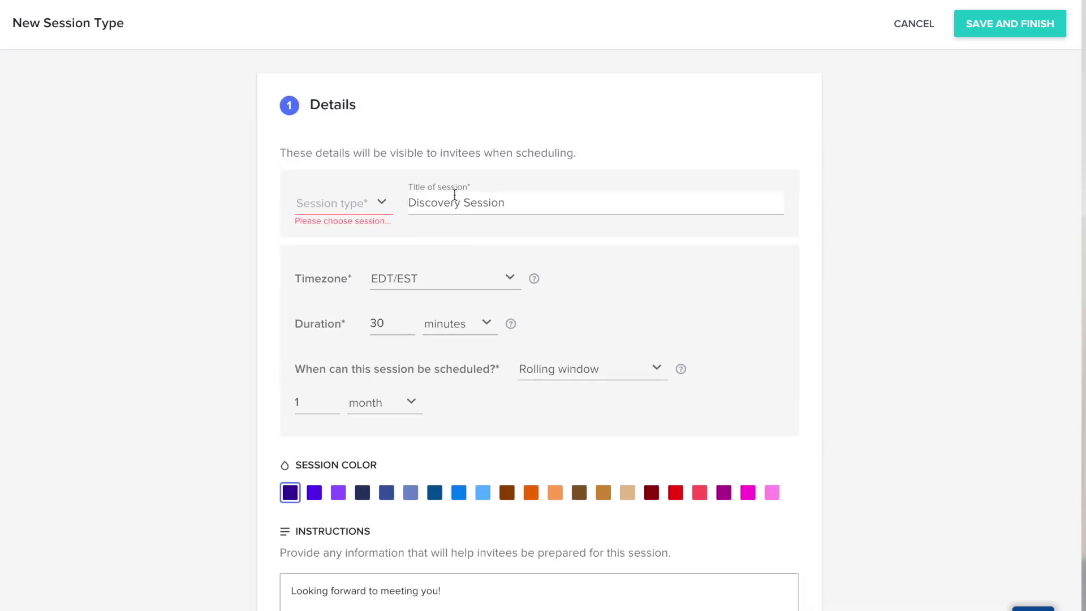
Step: Set the session type to Video with the video type Other
click(341, 205)
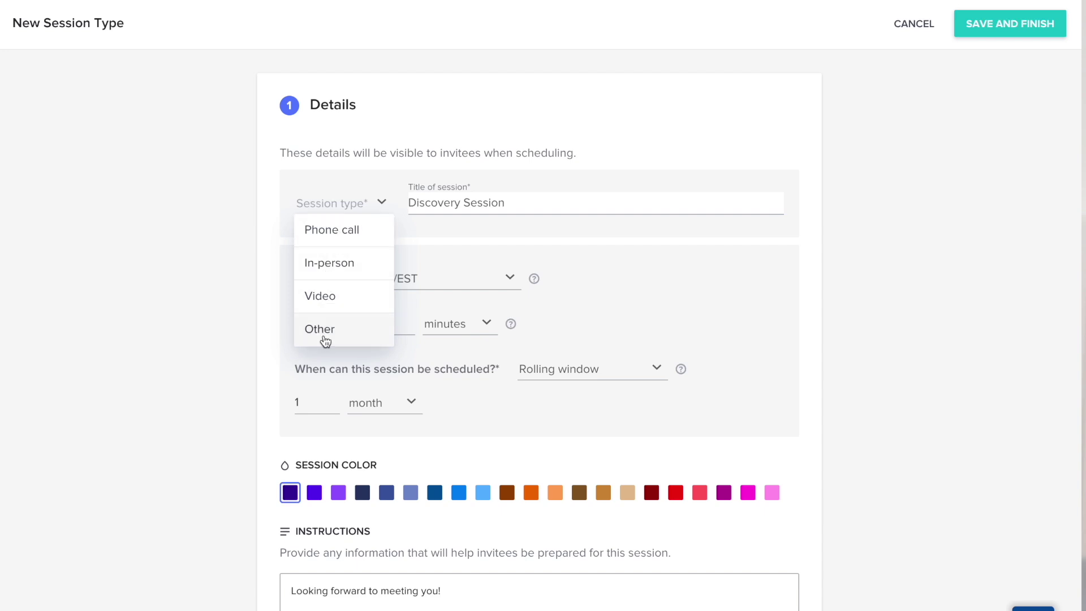
click(330, 294)
click(338, 251)
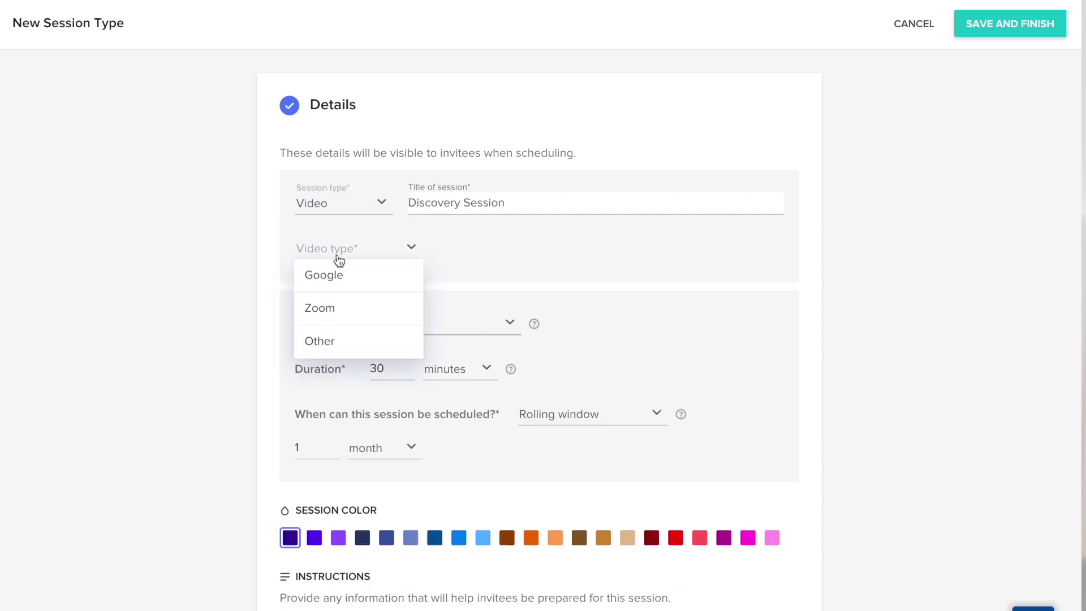
click(336, 310)
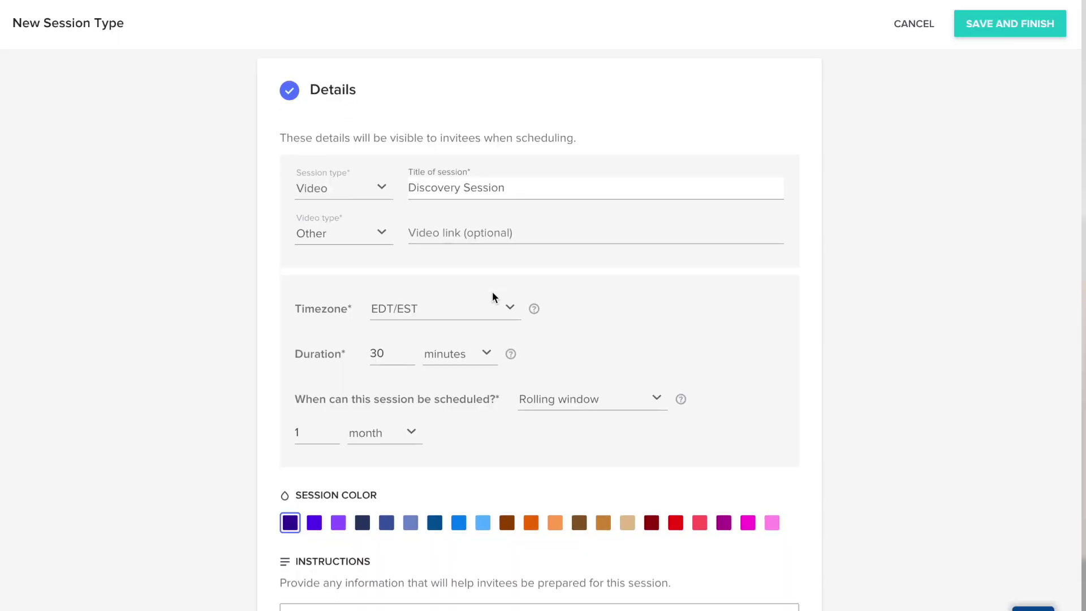
Step: Finish creating the session and copy its client scheduling link
scroll(492, 294, down, 10)
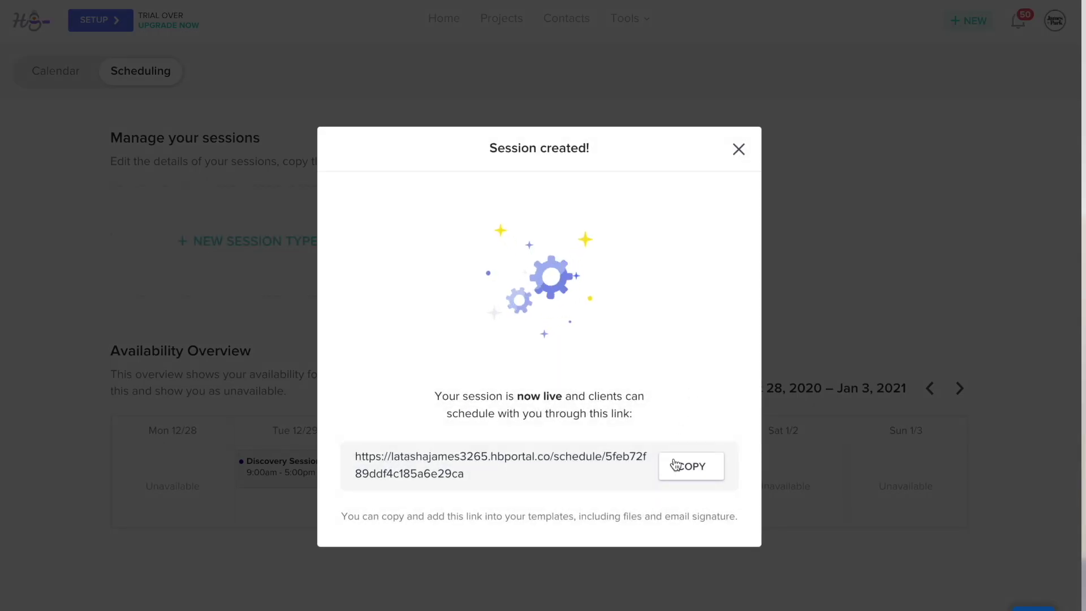
click(676, 465)
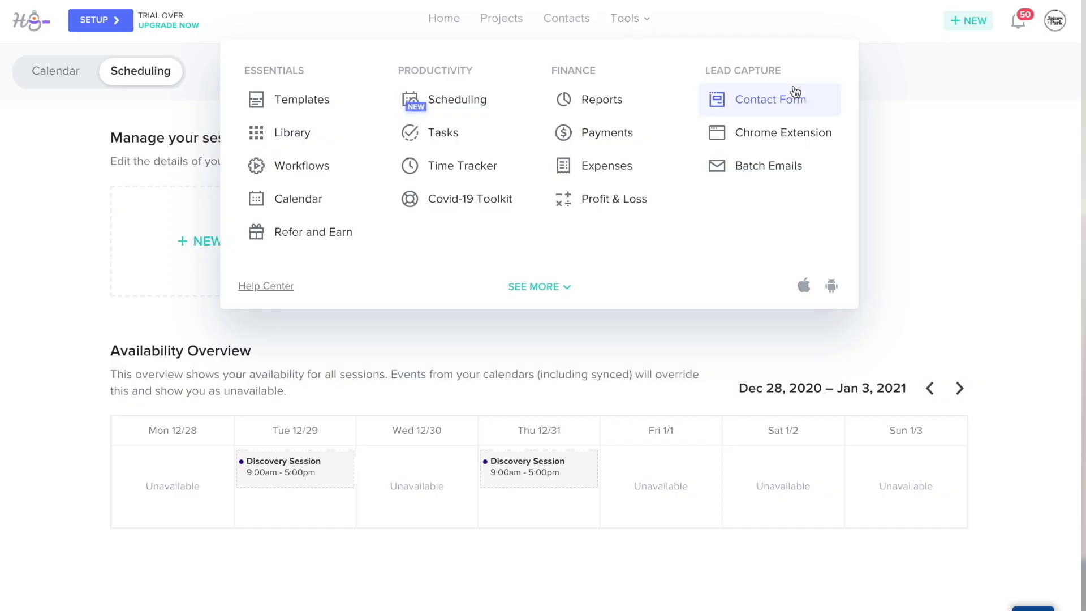
Step: Open the default contact form template and delete its Project date and Address fields
click(784, 103)
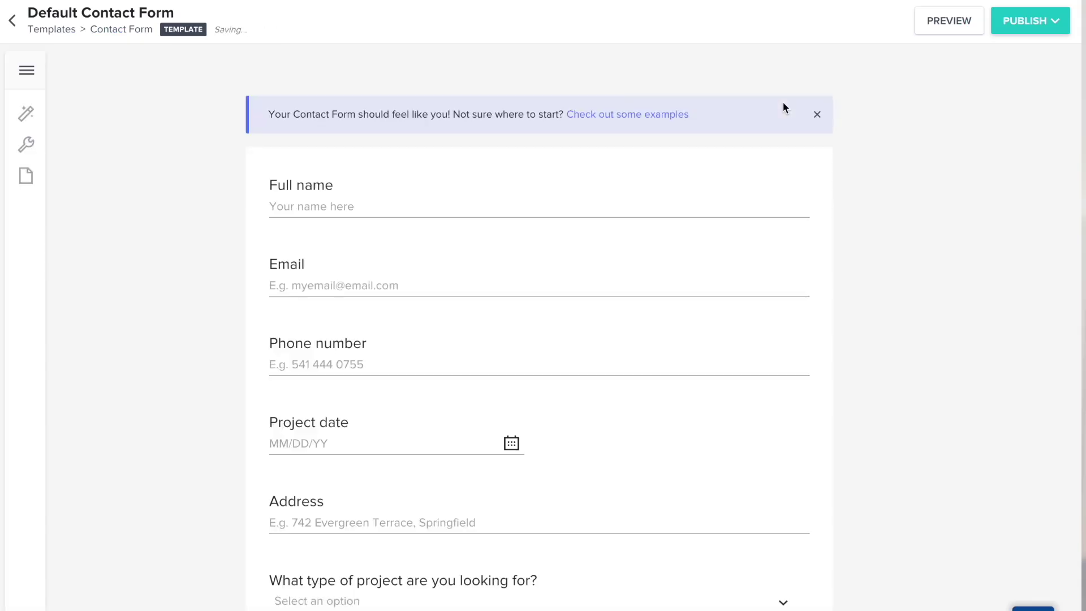
scroll(494, 288, down, 5)
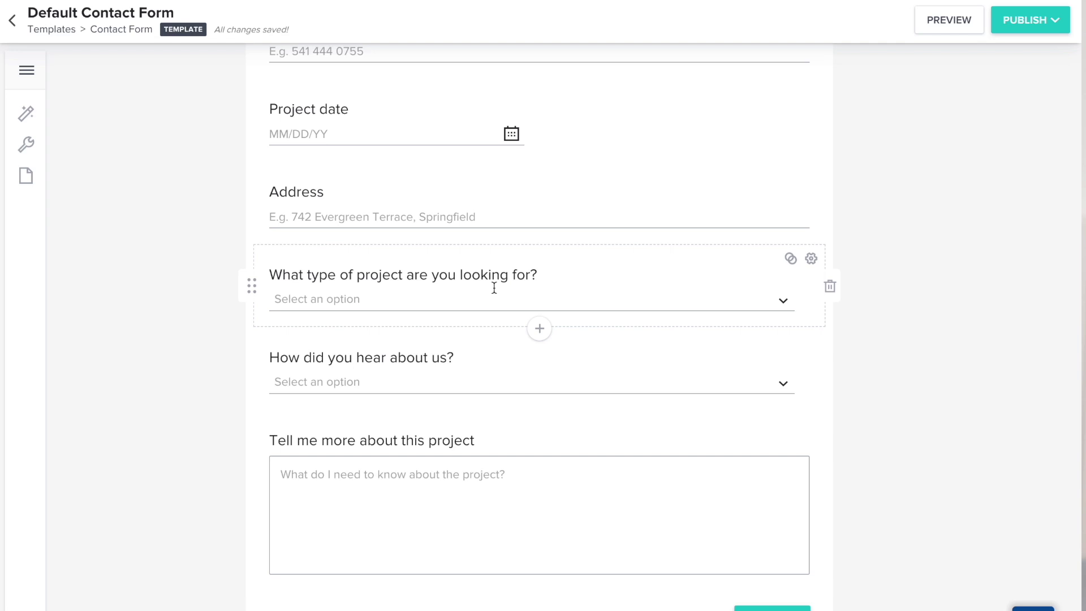
scroll(494, 288, up, 6)
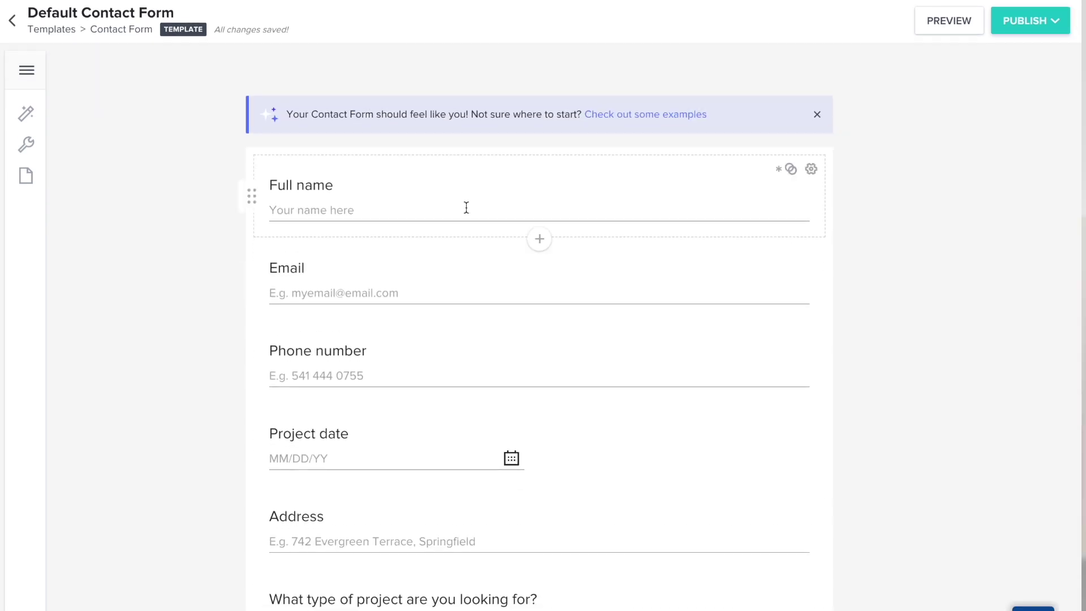
scroll(430, 367, down, 2)
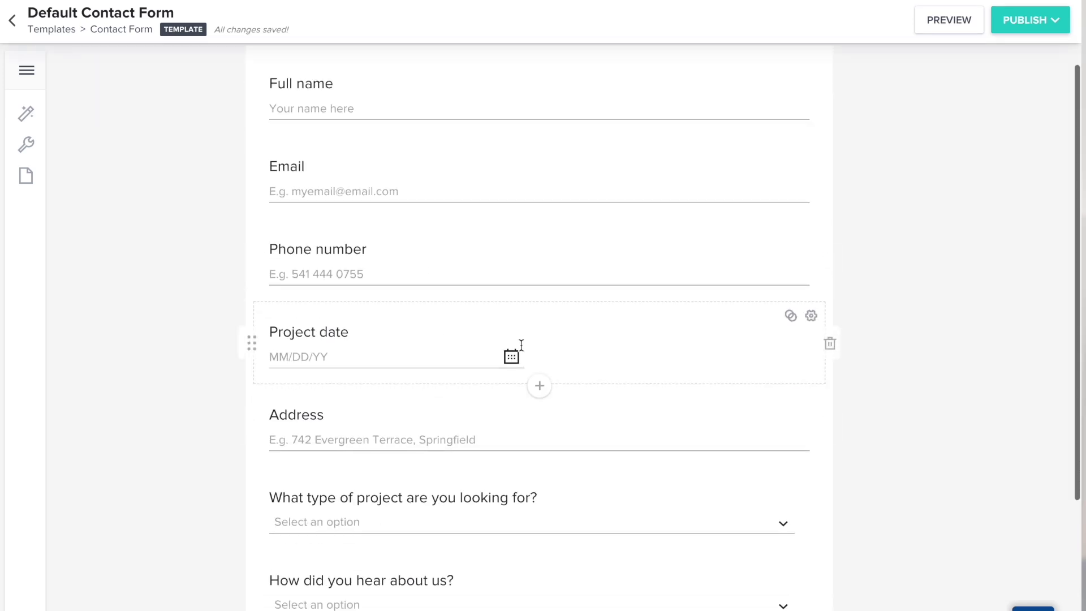
click(829, 343)
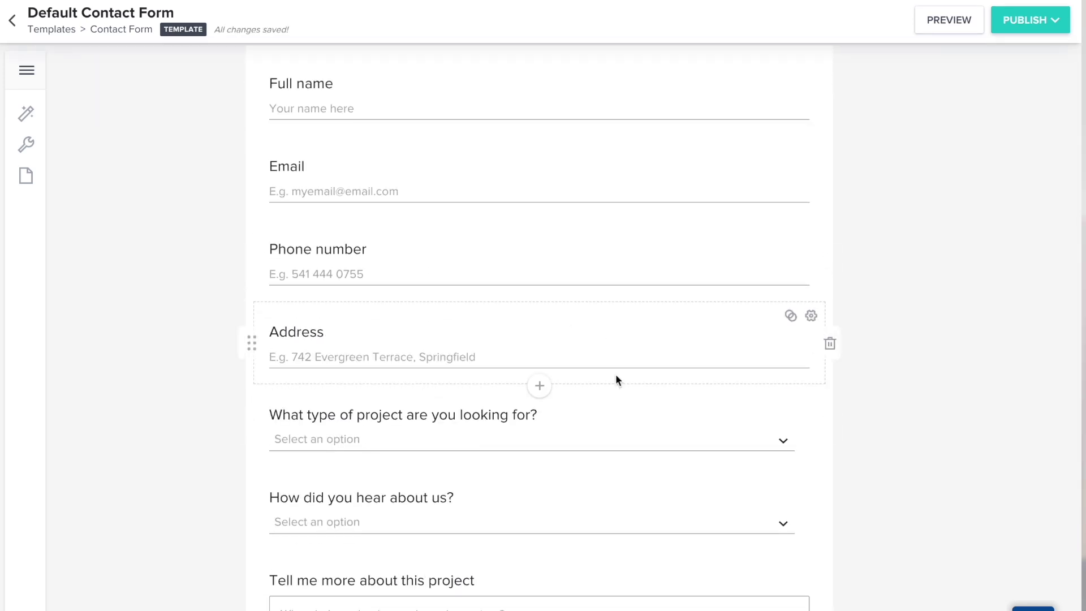
click(829, 344)
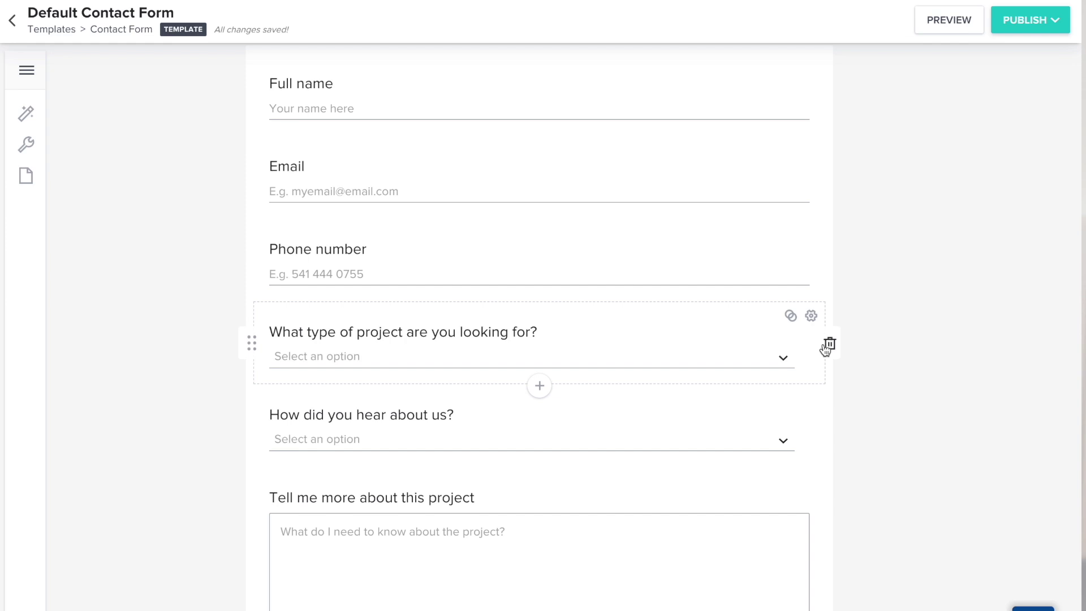
Step: Review the answer options of the project type and "How did you hear about us?" questions, plus the project details field
click(618, 367)
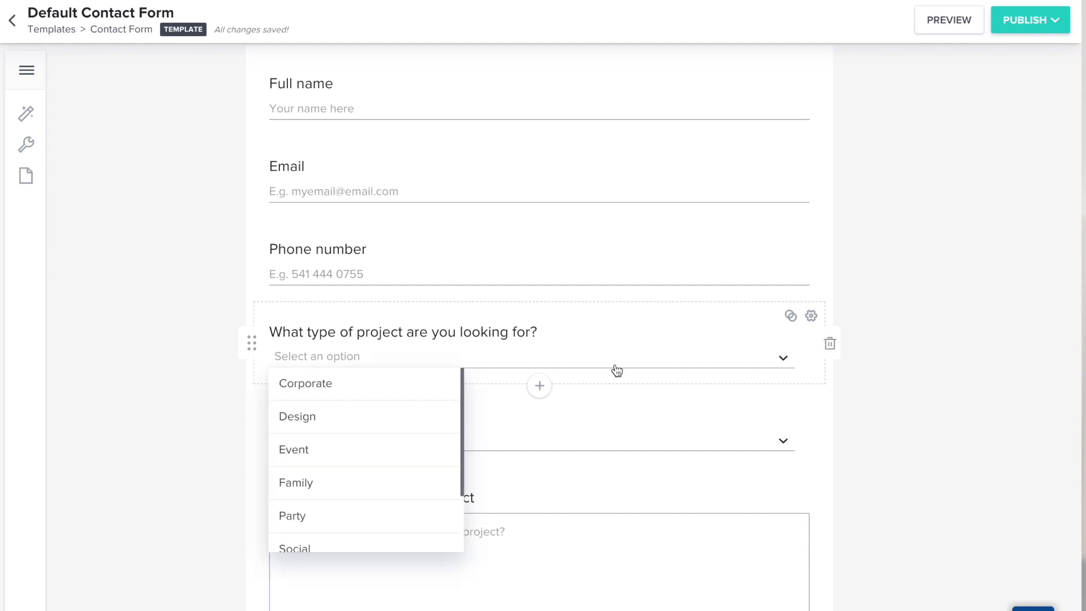
scroll(397, 424, down, 5)
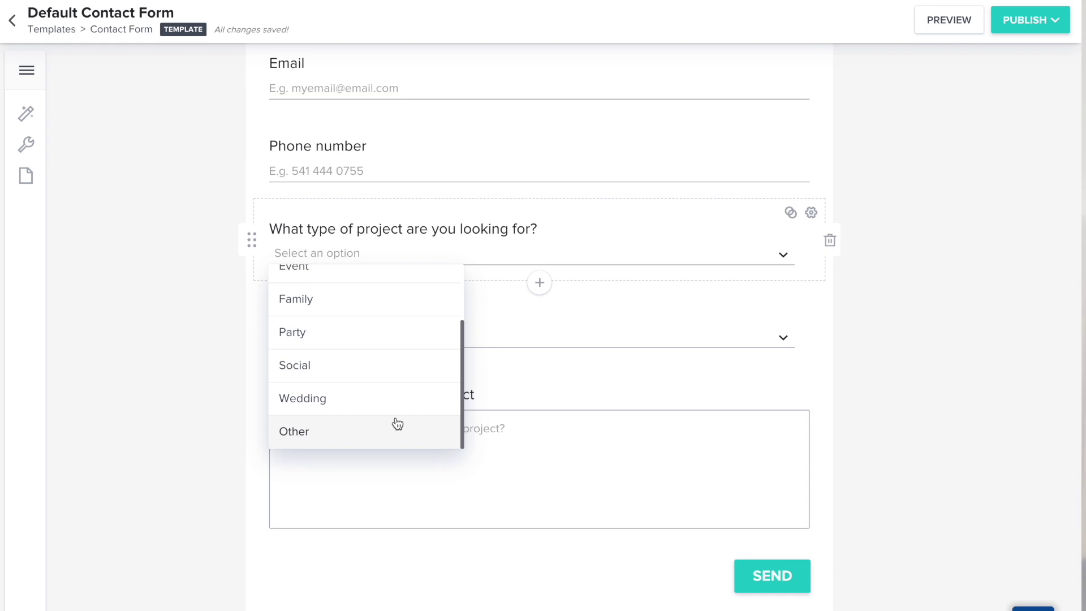
click(171, 286)
click(443, 337)
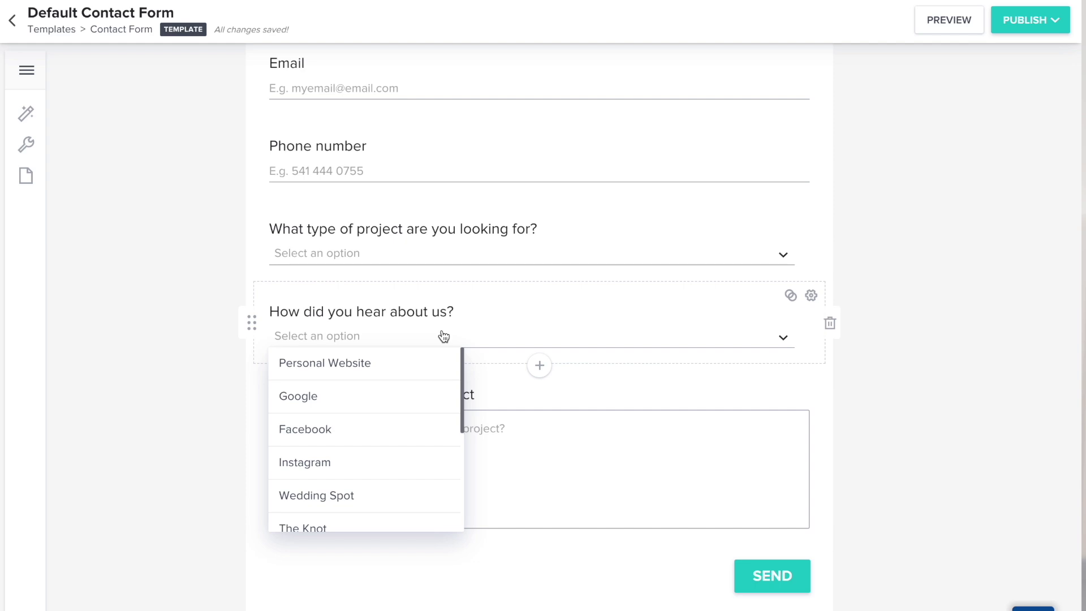
click(195, 354)
click(460, 479)
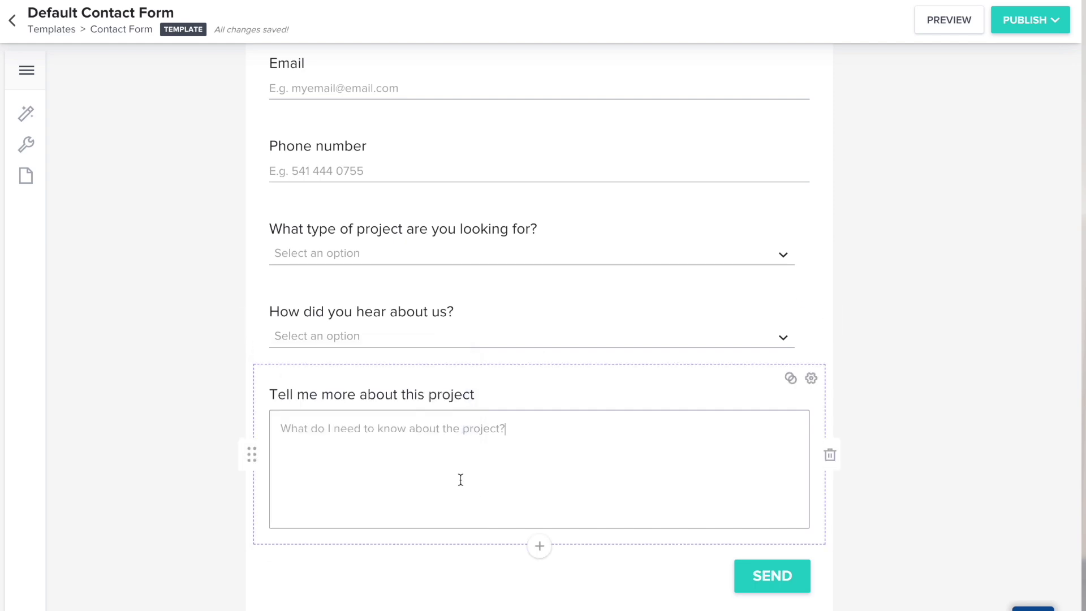
Step: Preview the default contact form
scroll(460, 479, up, 4)
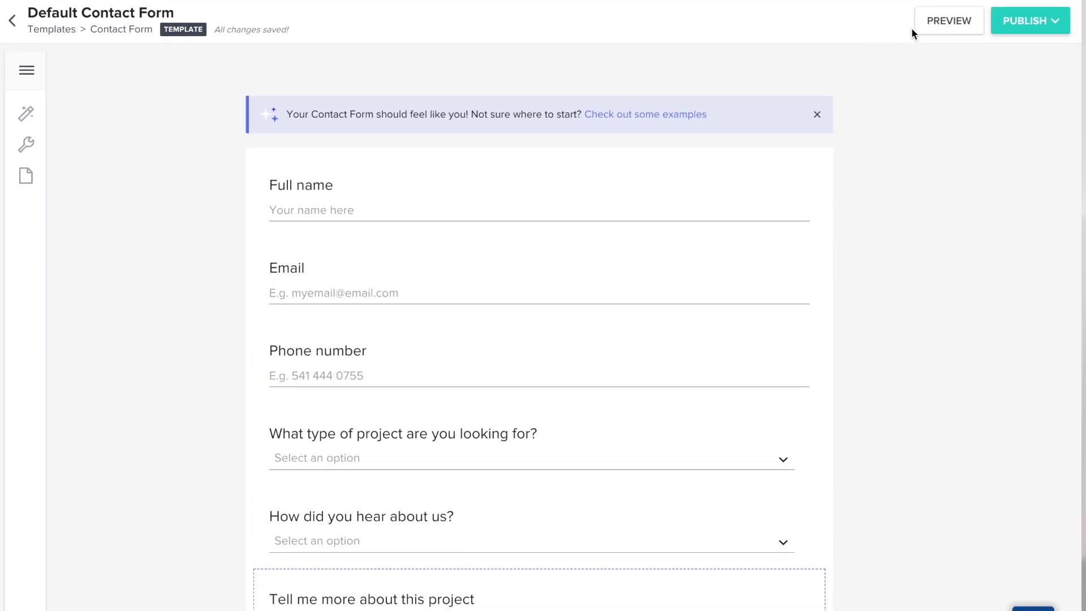
click(931, 30)
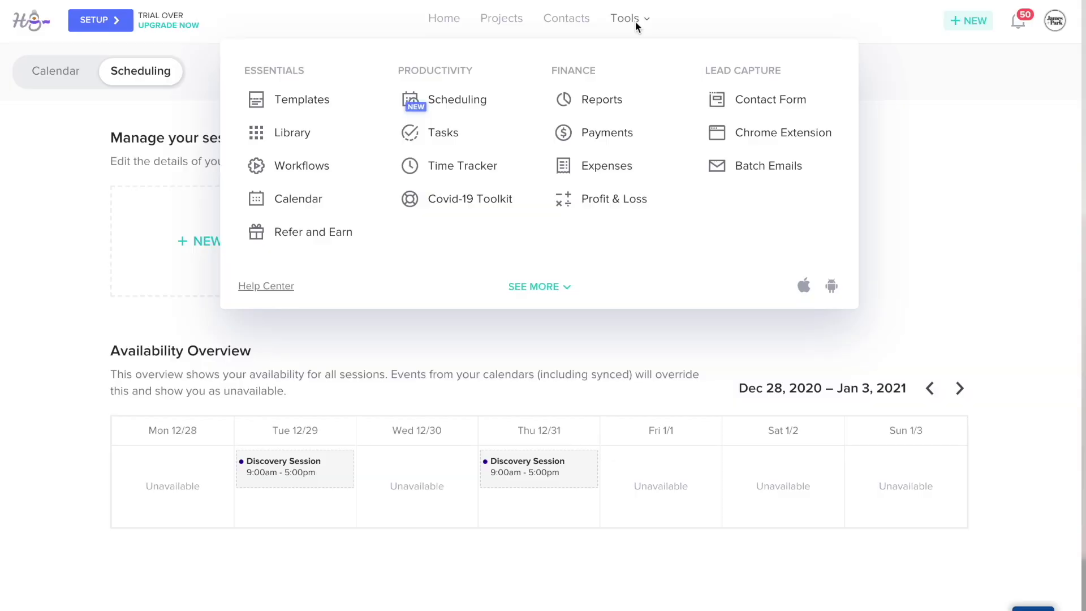
Step: Open the contract templates and read through the General Contract, checking its cancellation clause and auto-filled project fields
click(314, 100)
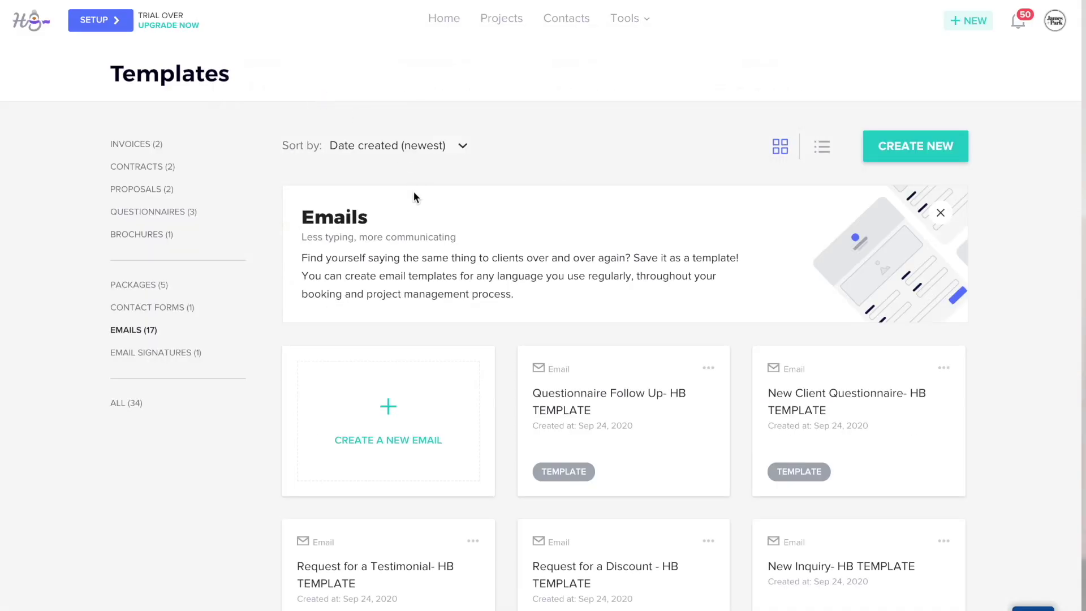
click(148, 171)
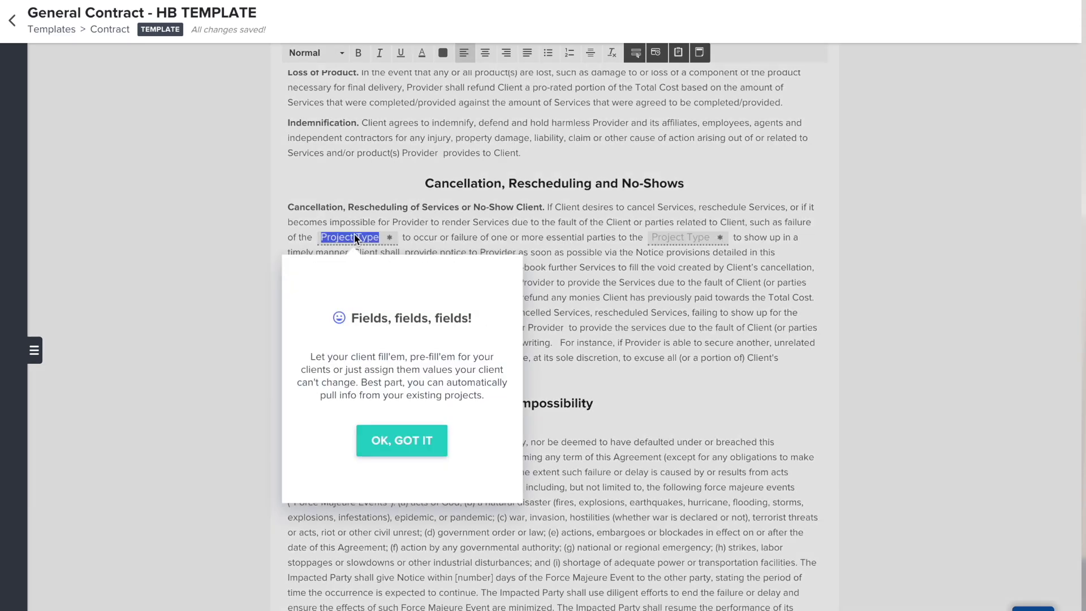
click(480, 209)
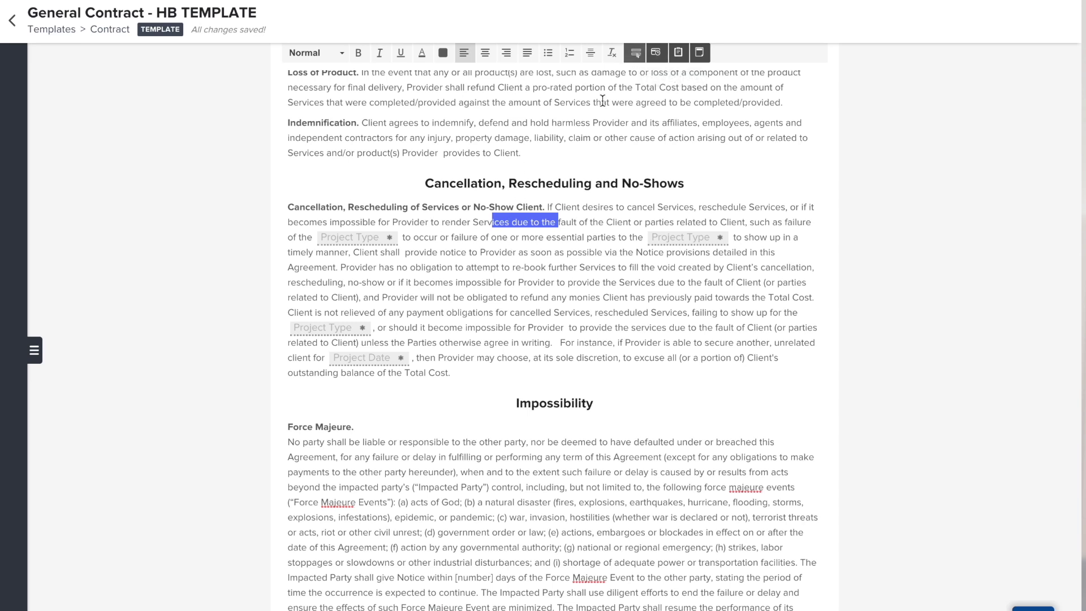
click(532, 233)
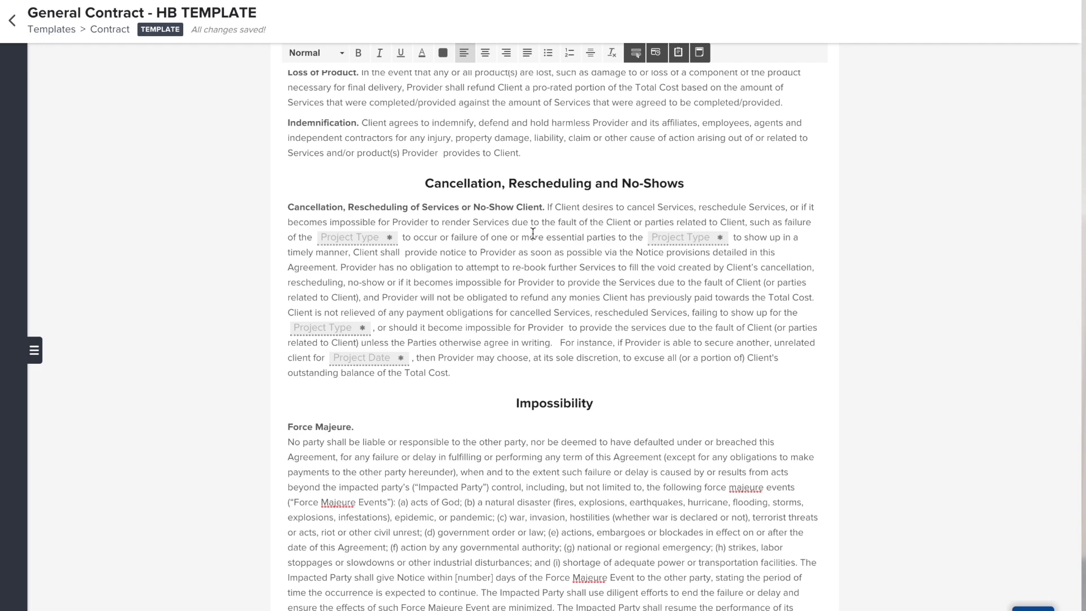
scroll(532, 233, down, 10)
scroll(533, 233, up, 7)
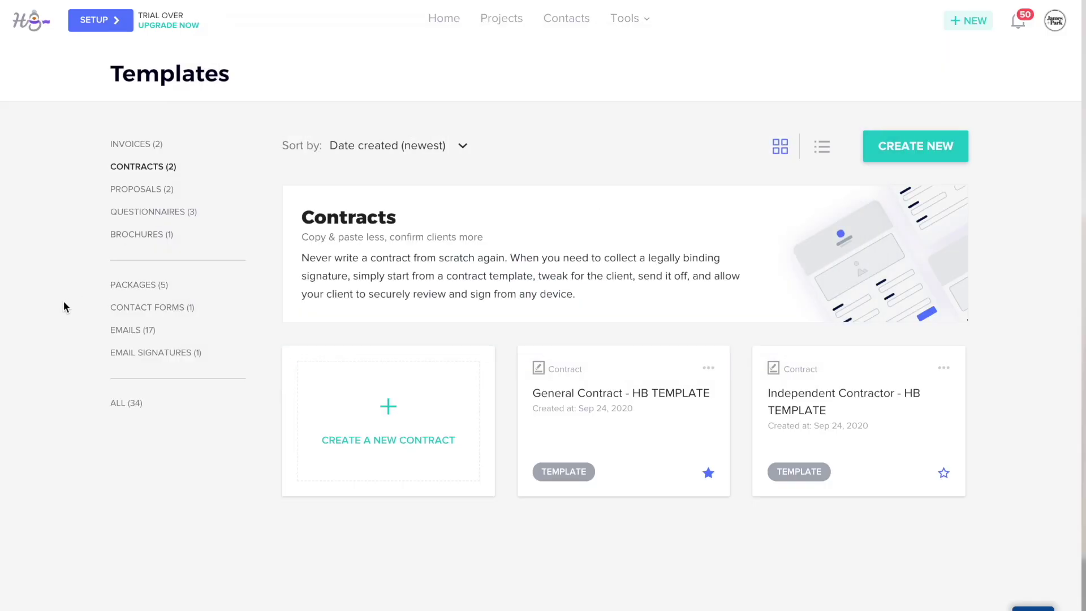
Step: Open the Gold Social Media Management Package template and examine its title, description, price and included items
click(149, 286)
scroll(621, 331, down, 1)
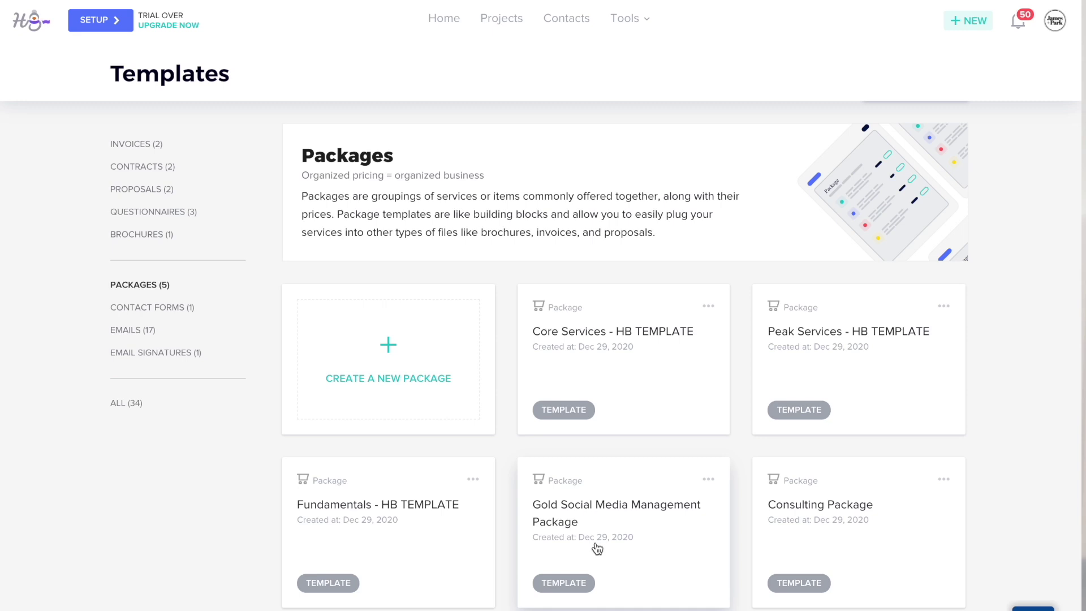
click(630, 519)
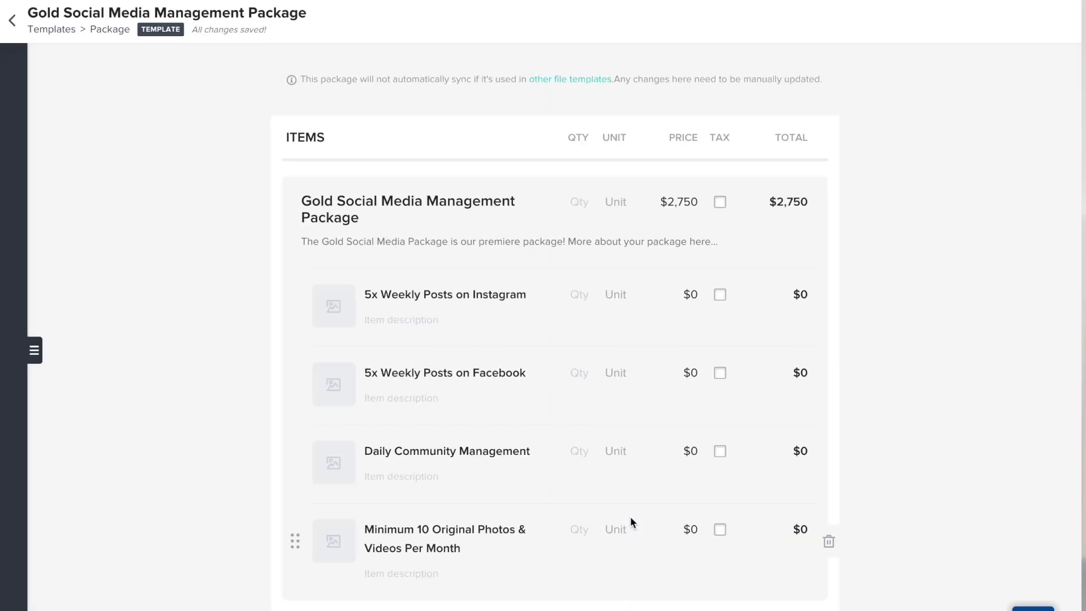
triple_click(373, 211)
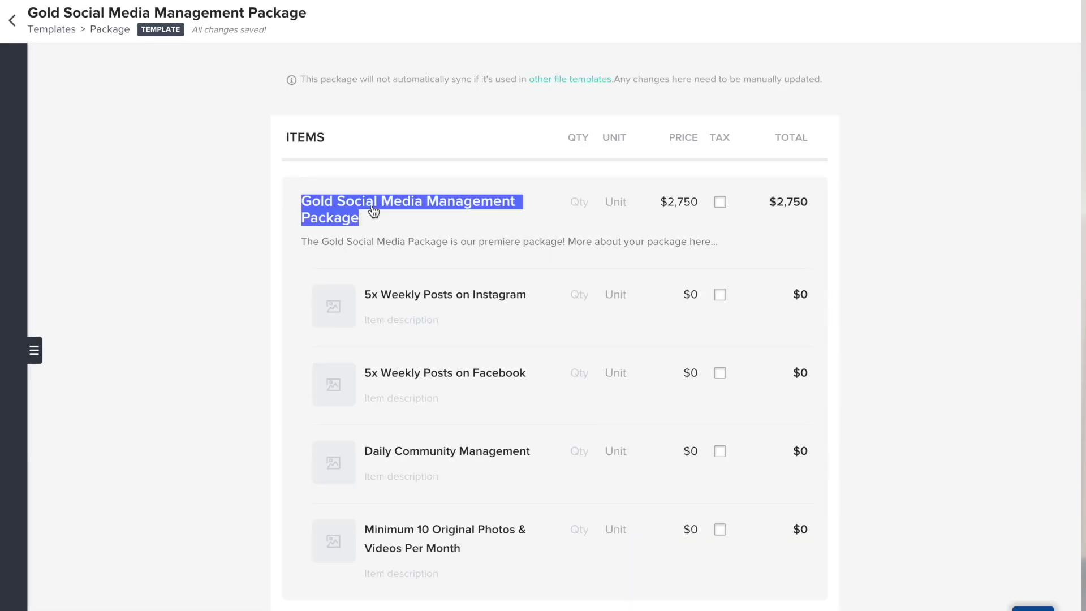
triple_click(356, 252)
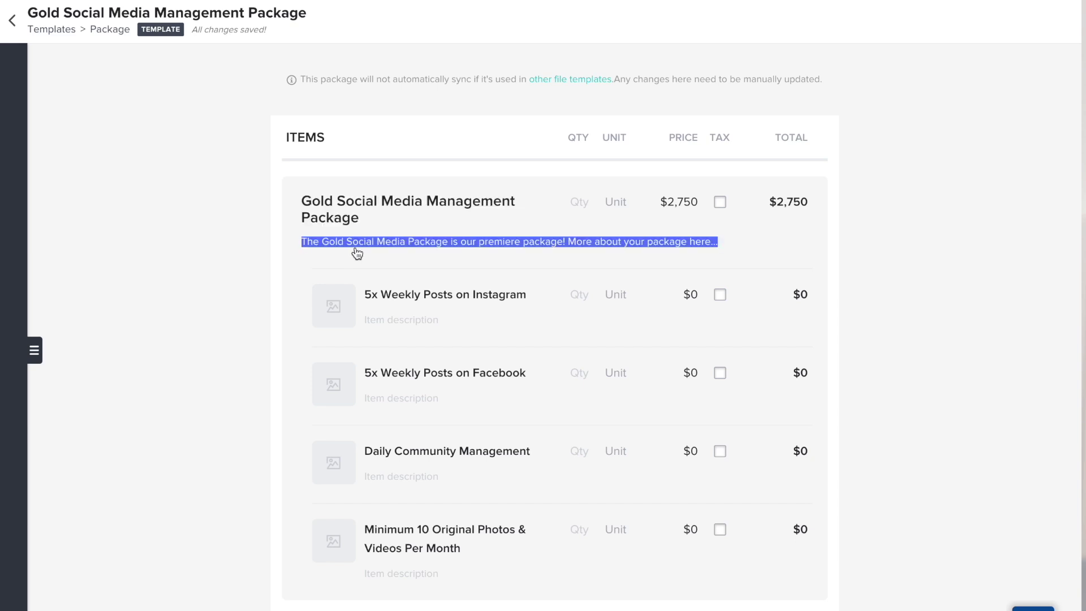
click(677, 205)
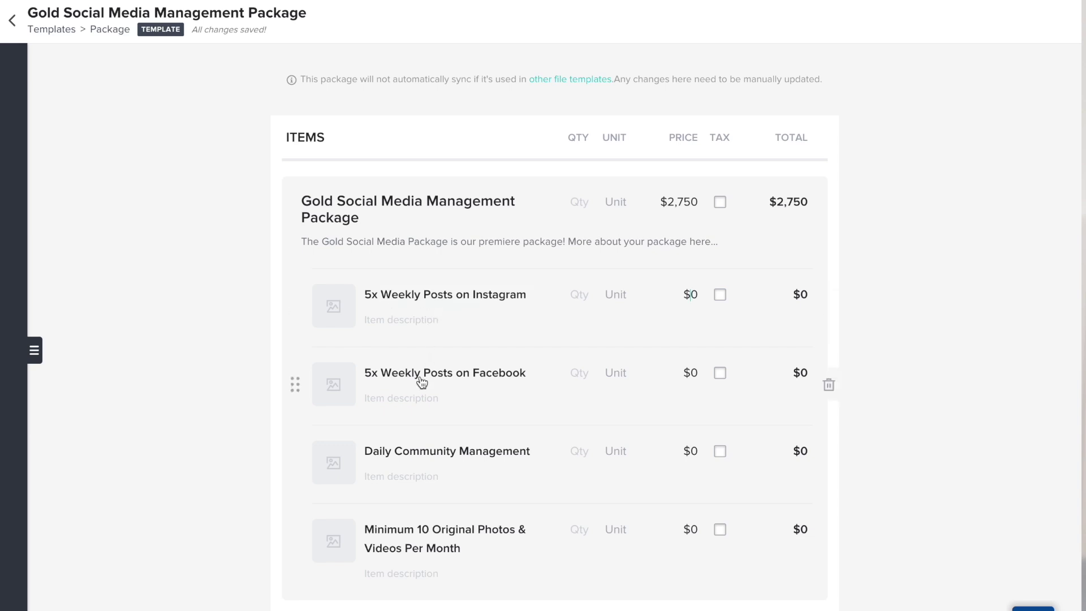
scroll(492, 401, down, 1)
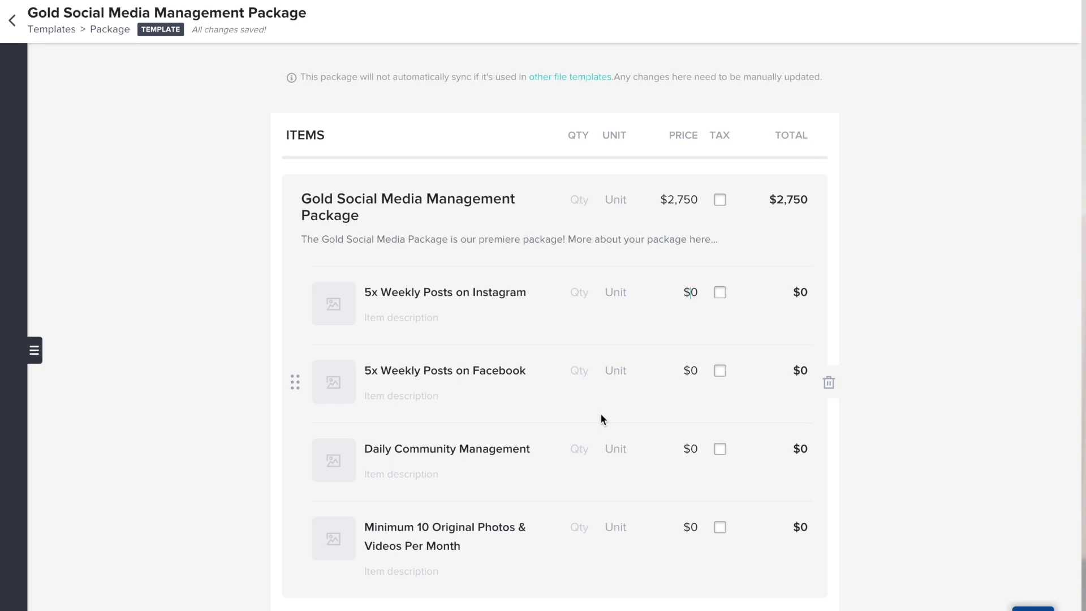
Step: Add the library image of books to the package's "5x Weekly Posts on Instagram" item
click(334, 308)
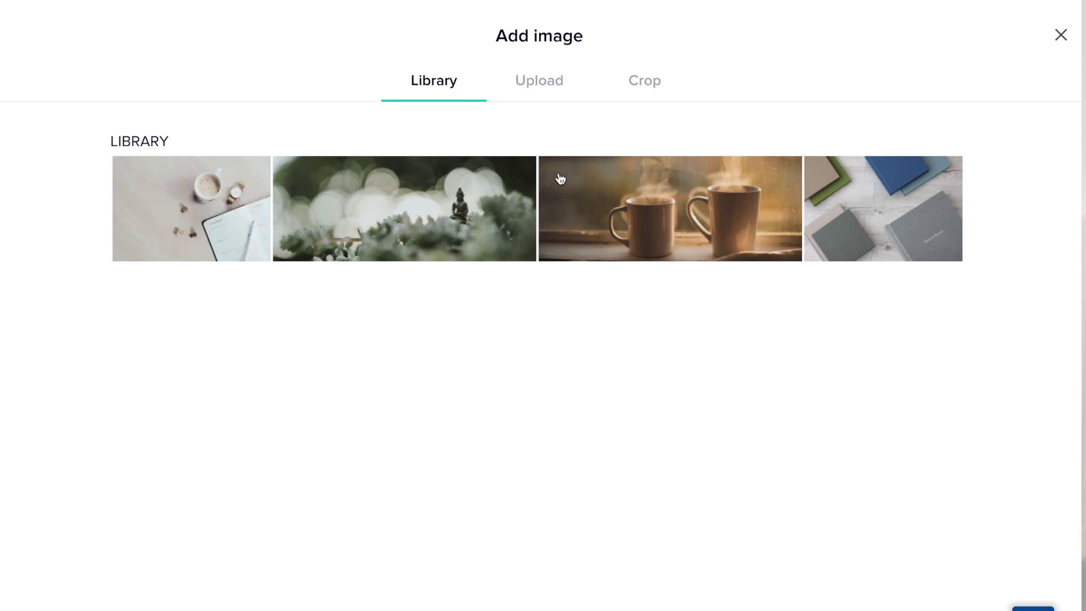
click(860, 235)
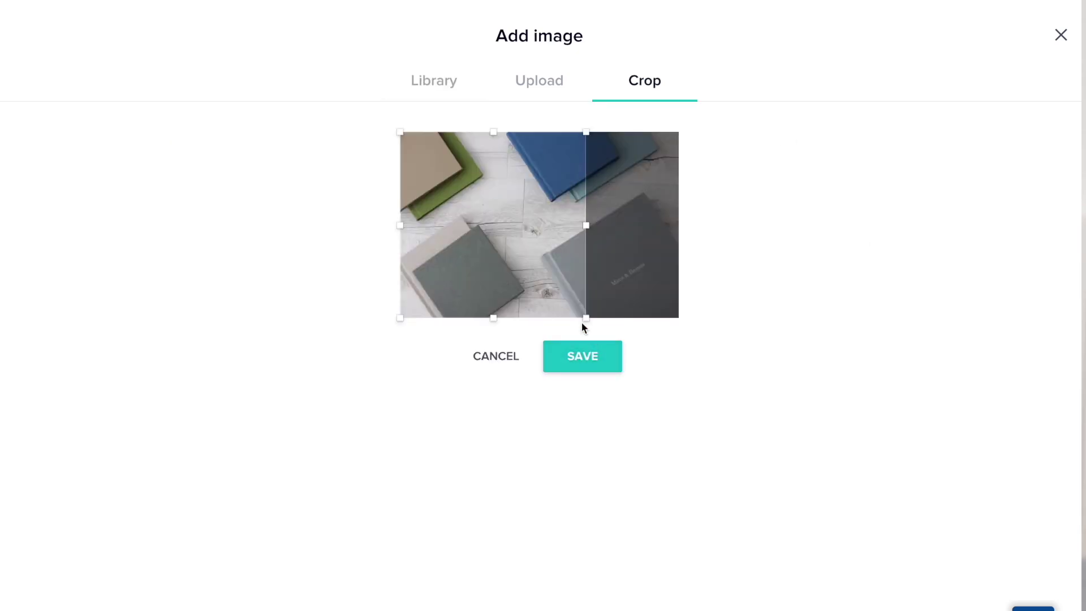
click(590, 369)
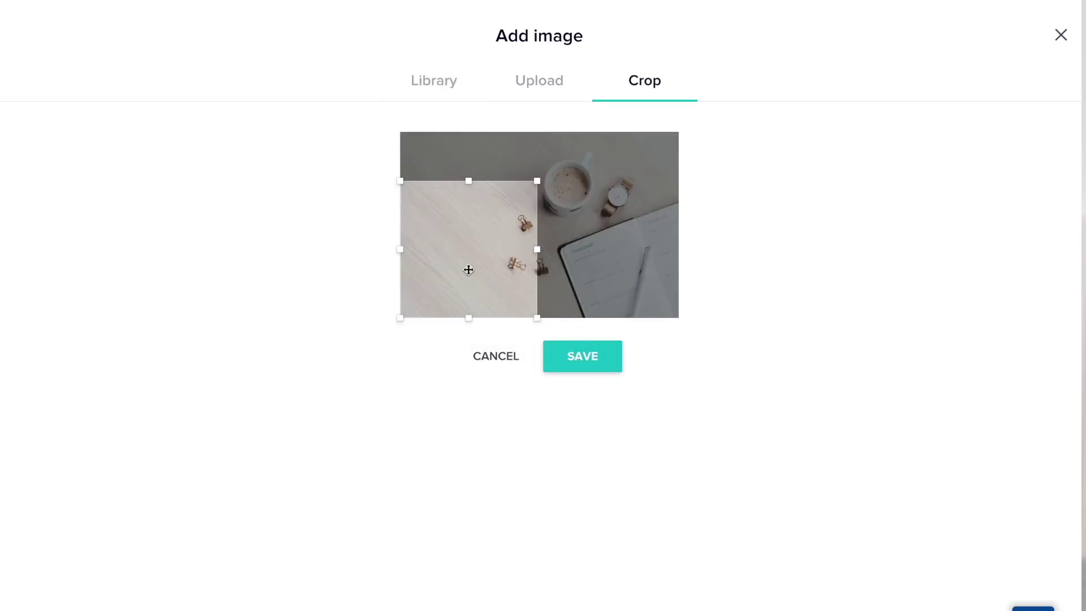
Step: Crop the Facebook item's desk image to the coffee cup and planner side, and choose the steaming mugs image for Daily Community Management
drag(484, 270, 671, 274)
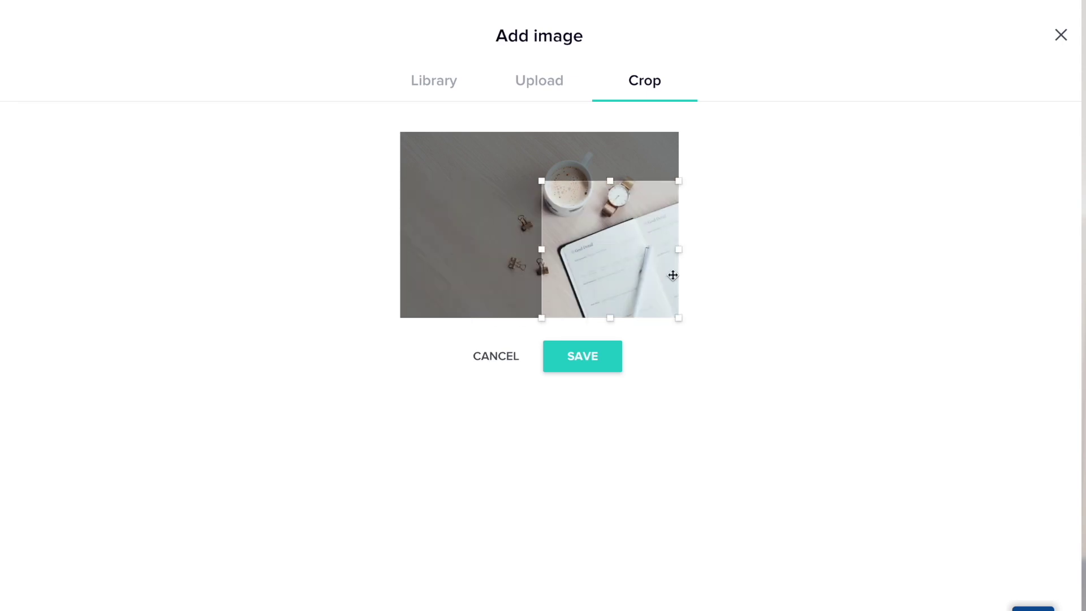
click(610, 356)
click(334, 459)
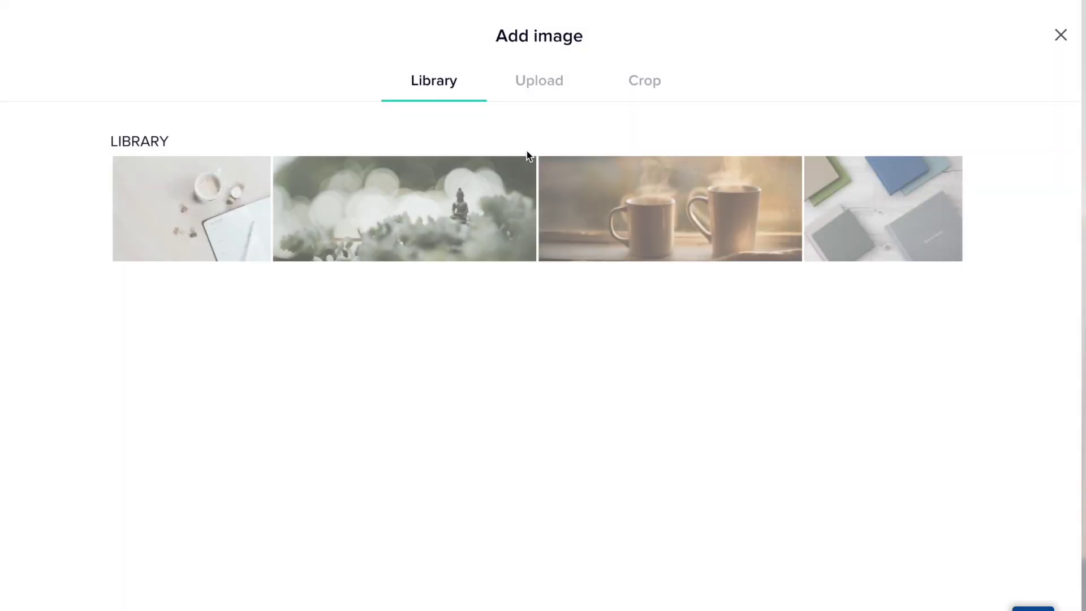
click(625, 199)
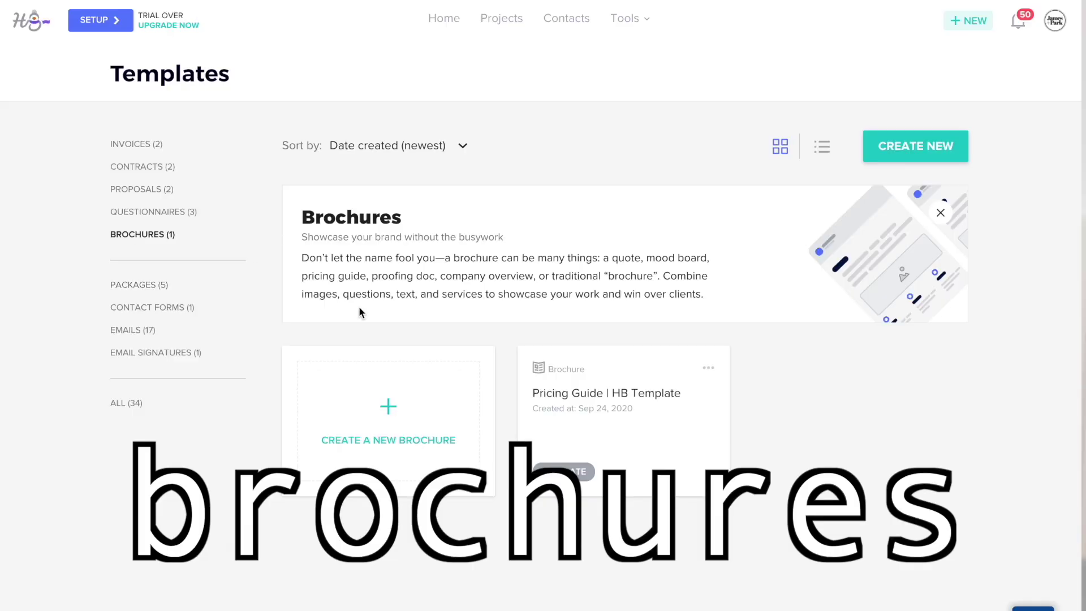
Step: Create a new brochure template and add a full width text block reading "Hi"
click(400, 403)
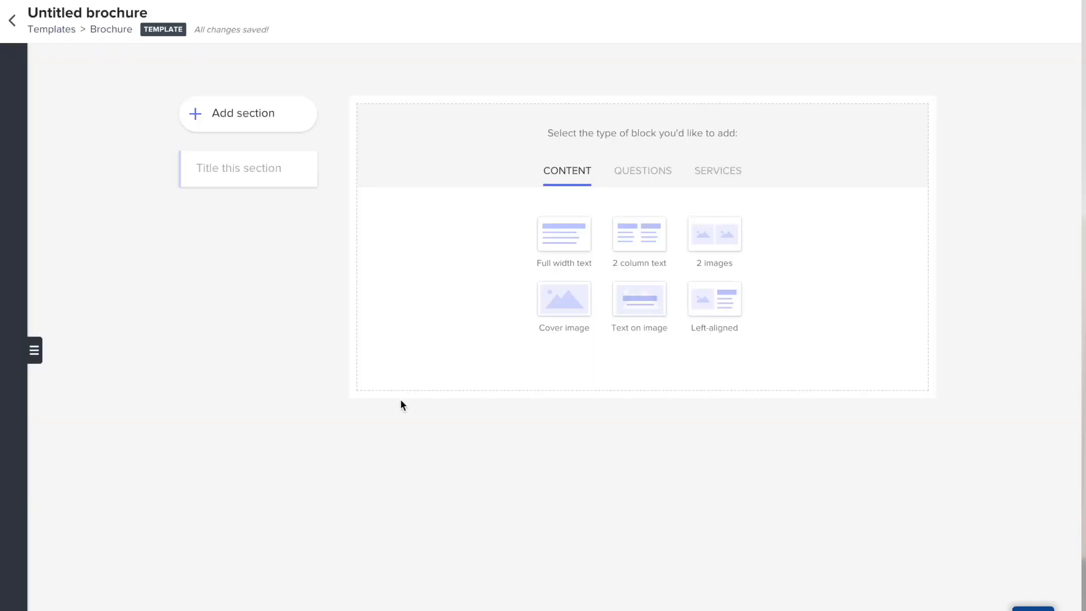
click(584, 244)
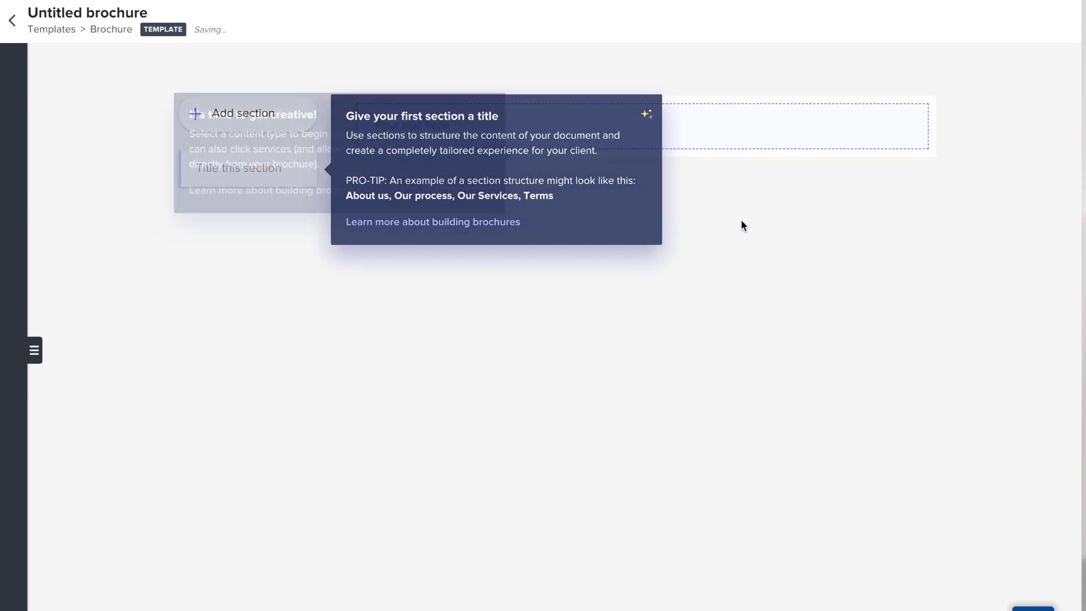
text(Hi)
Step: Add a two-image block below the brochure text and fill its first slot with the green garden image from the library
click(643, 150)
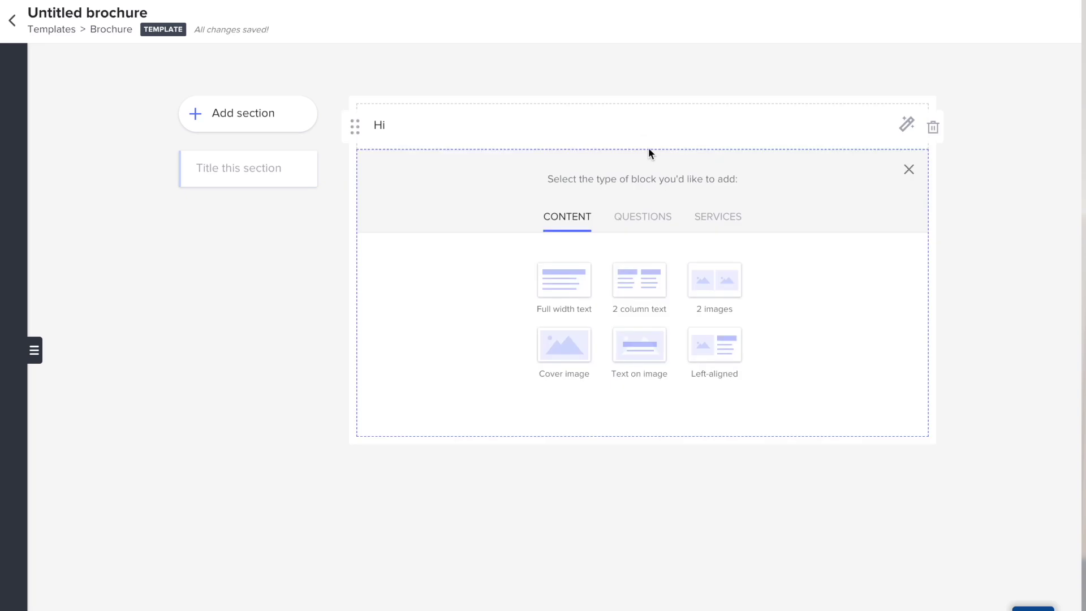
click(711, 286)
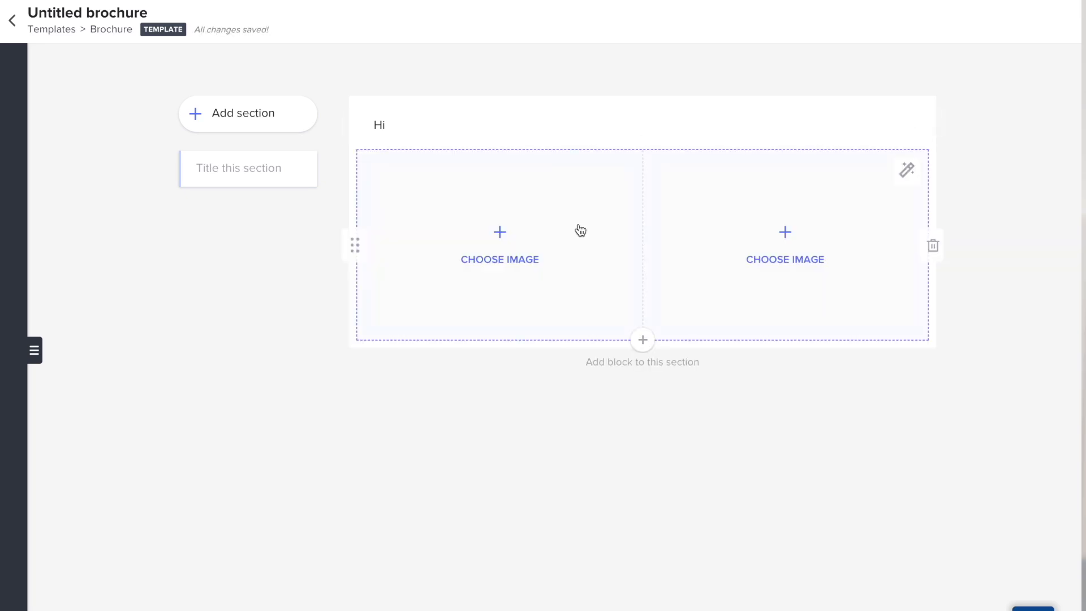
click(501, 237)
click(464, 96)
click(429, 215)
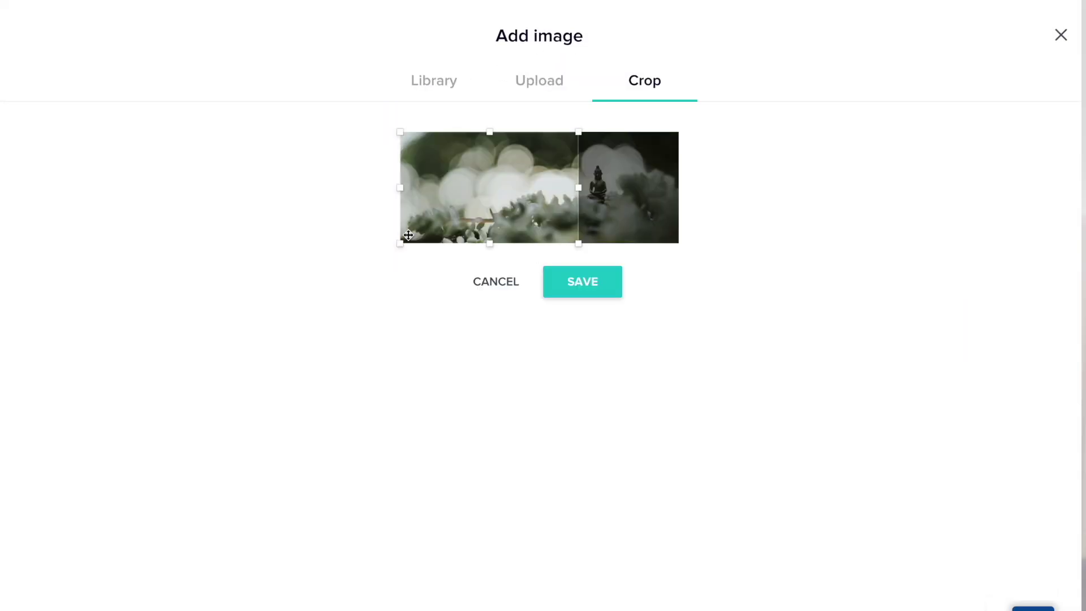
click(568, 289)
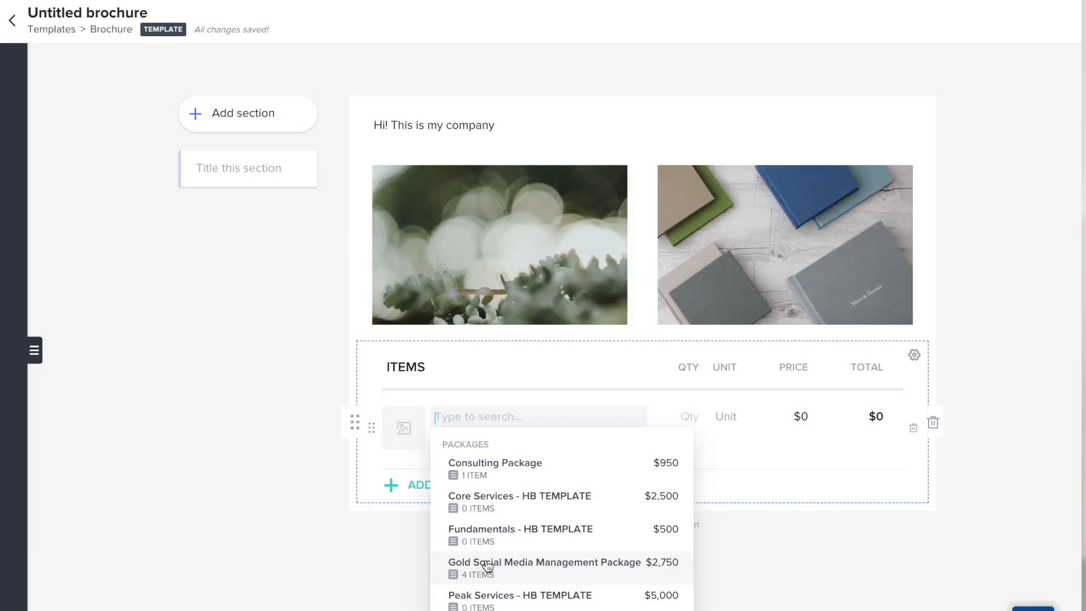
Step: Insert the Gold Social Media Management Package into the brochure's items block and look over the brochure
click(487, 566)
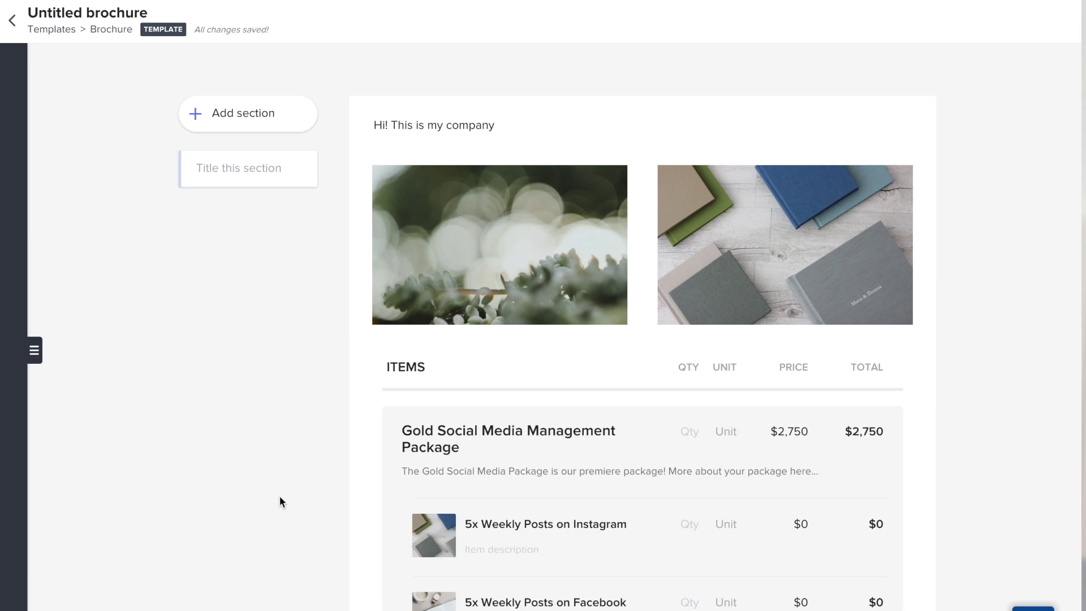
scroll(279, 495, down, 2)
scroll(576, 439, down, 3)
scroll(577, 439, up, 5)
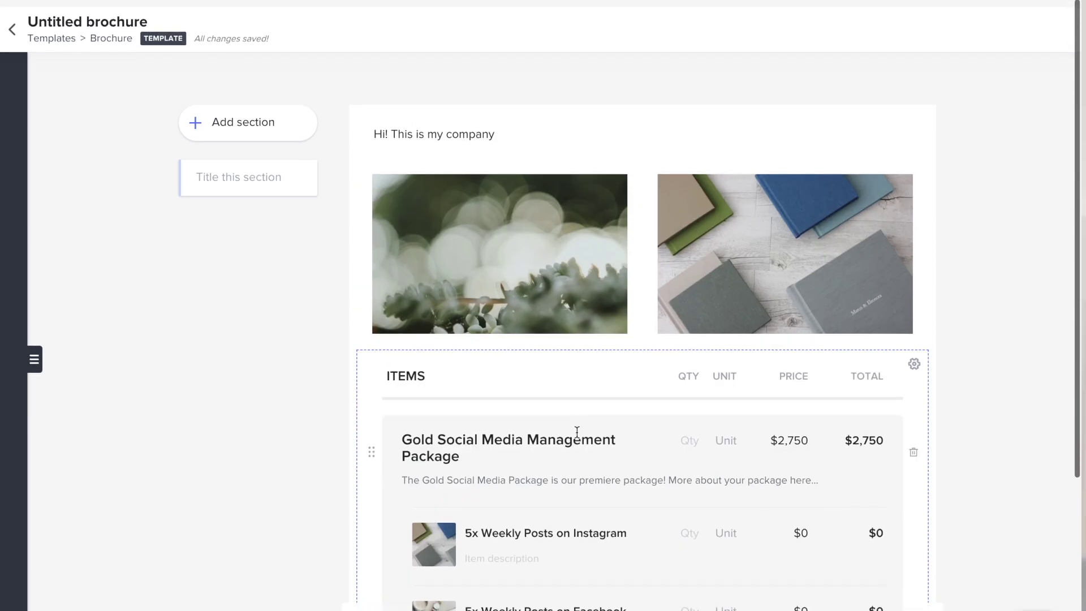
scroll(576, 437, down, 5)
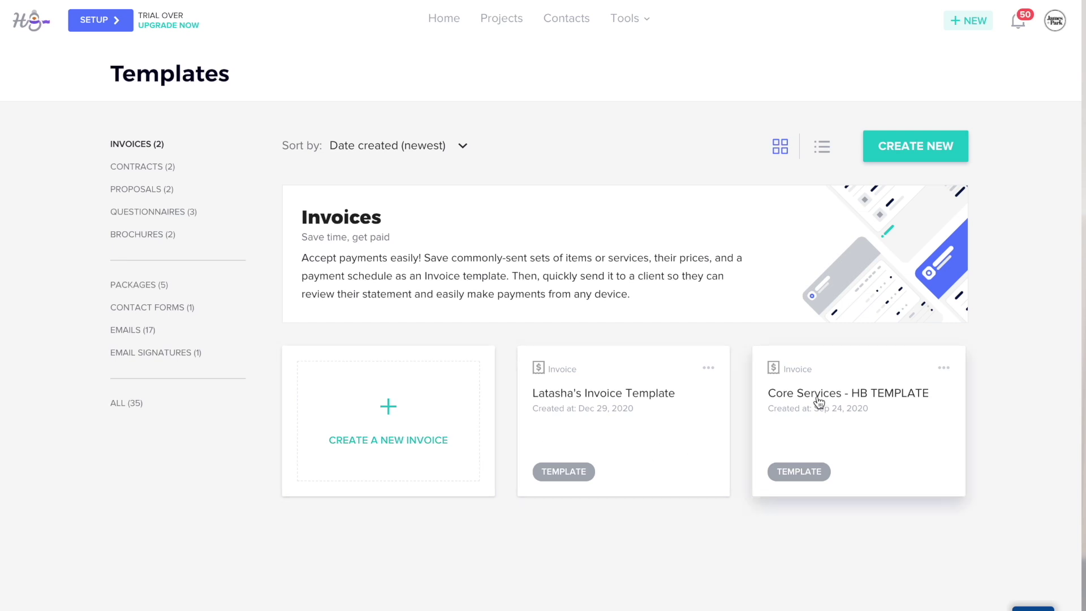
Step: Open the custom invoice template created Dec 29, 2020 and delete its Consulting Package
click(628, 418)
scroll(626, 413, down, 3)
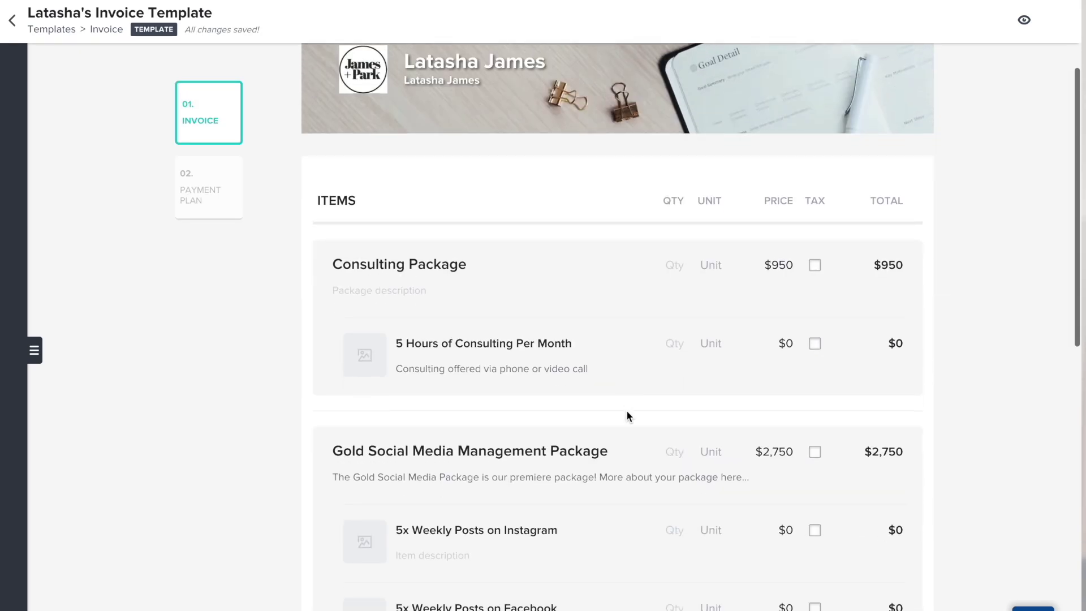
scroll(627, 412, down, 3)
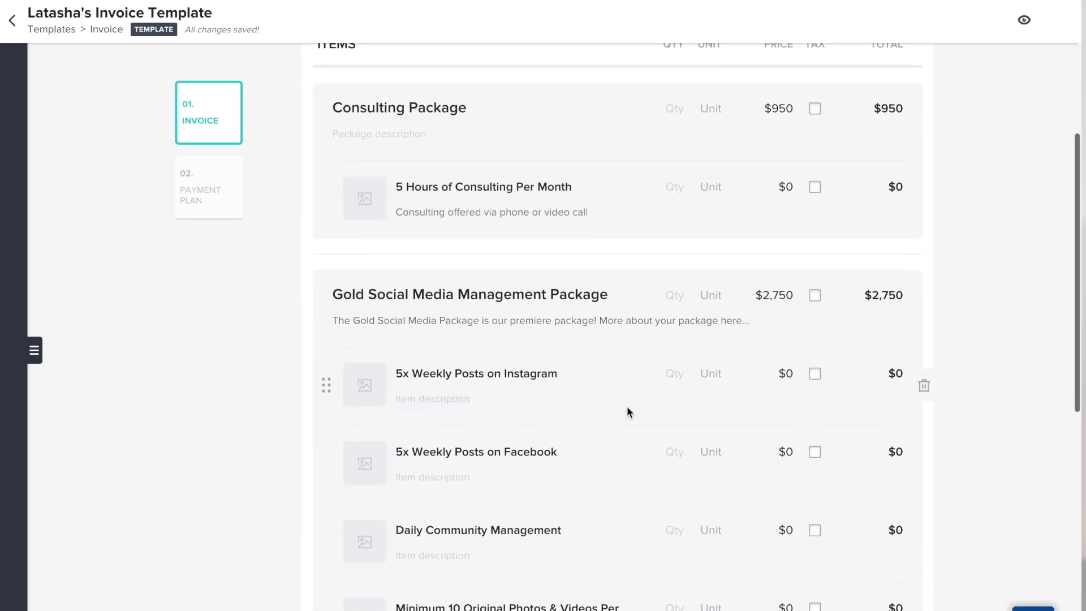
scroll(626, 412, down, 1)
scroll(668, 352, up, 6)
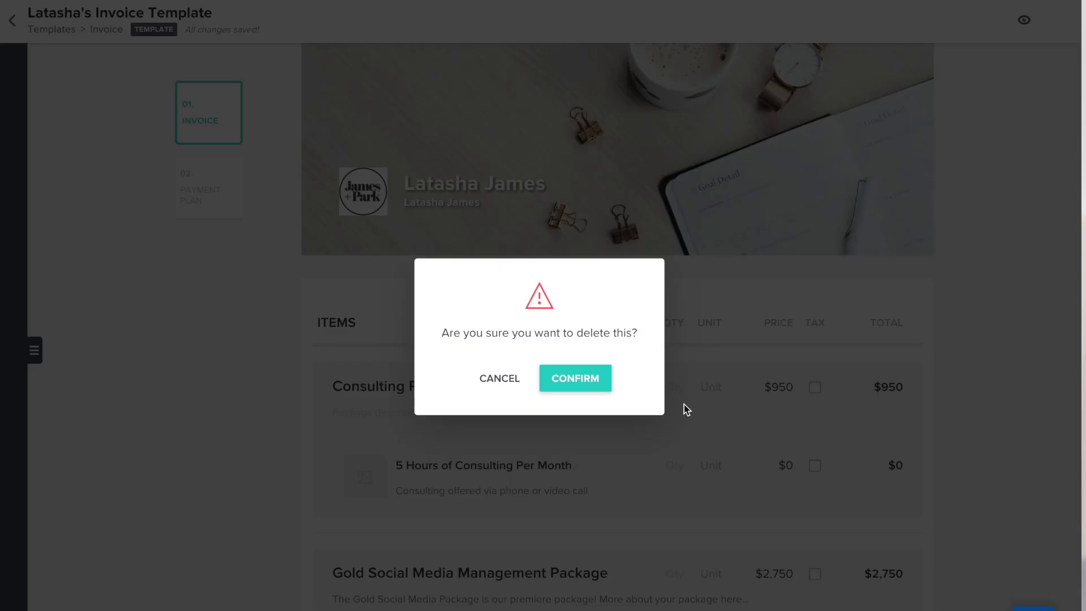
click(591, 387)
Step: Review the invoice template's remaining items, discount options and payment schedule without applying a discount
scroll(225, 484, down, 10)
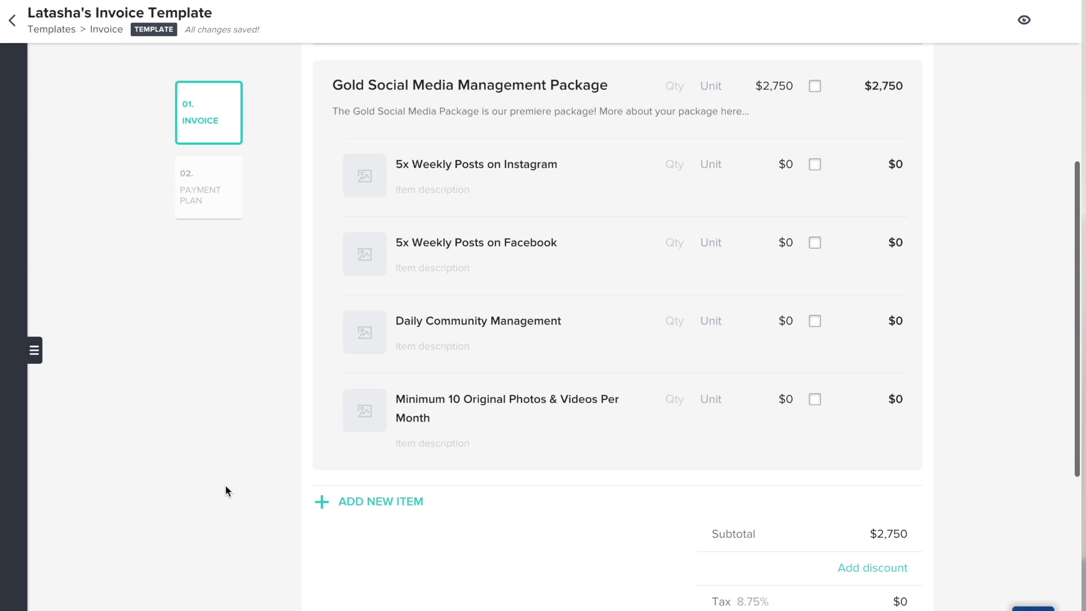
scroll(225, 490, down, 3)
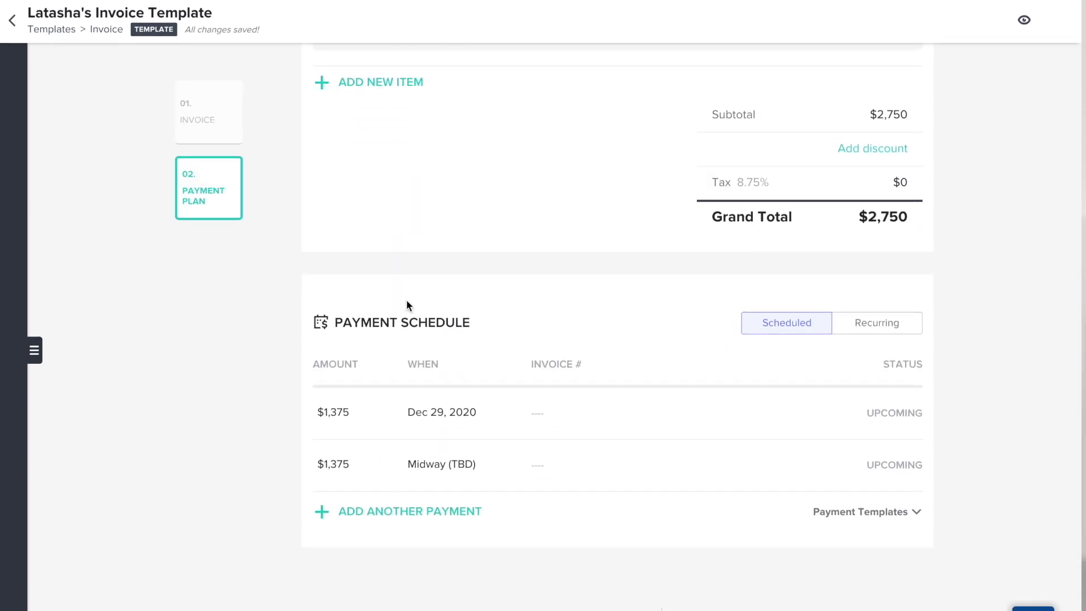
click(856, 150)
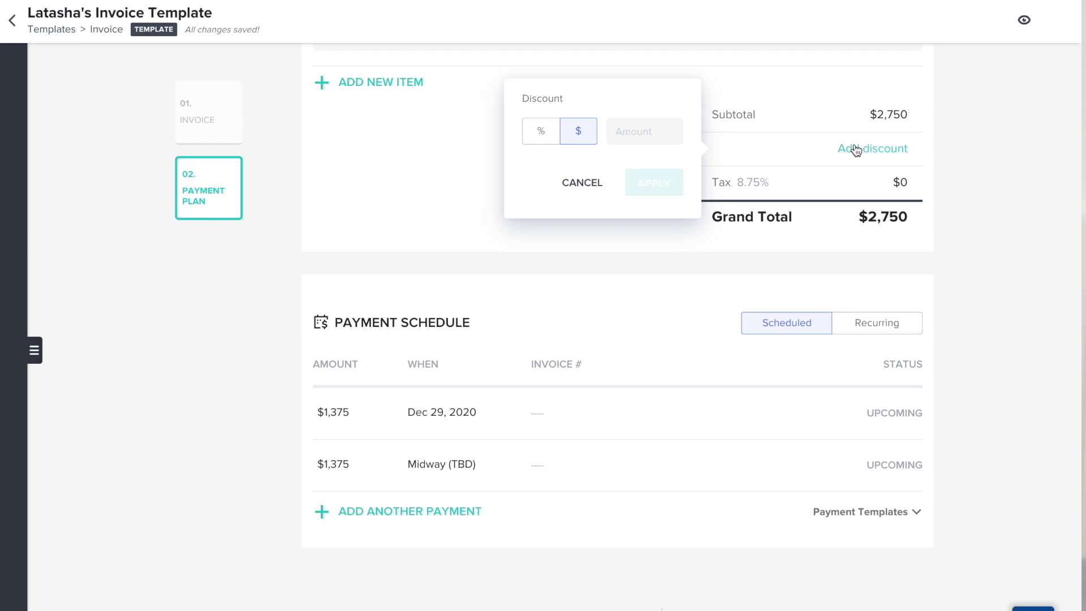
click(583, 183)
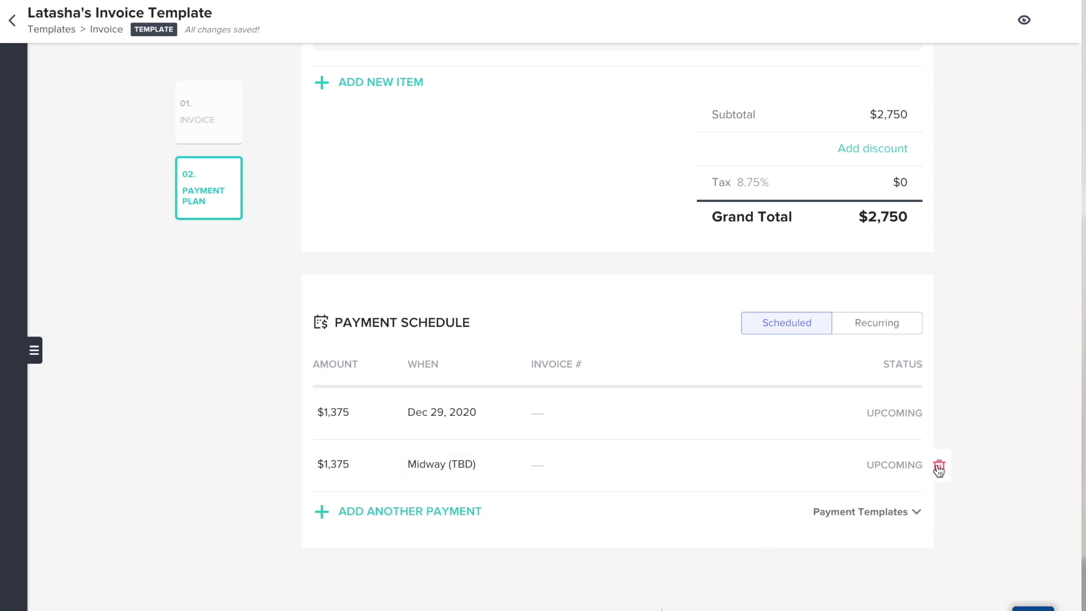
Step: Delete the midway payment from the invoice's payment schedule and add another payment in its place
click(939, 468)
click(567, 396)
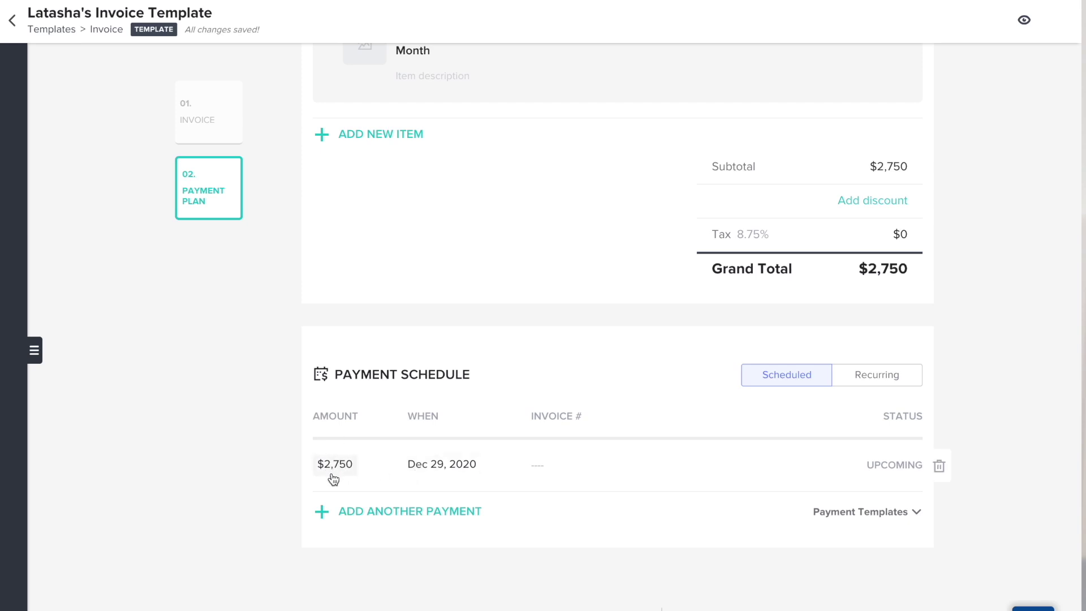
click(417, 513)
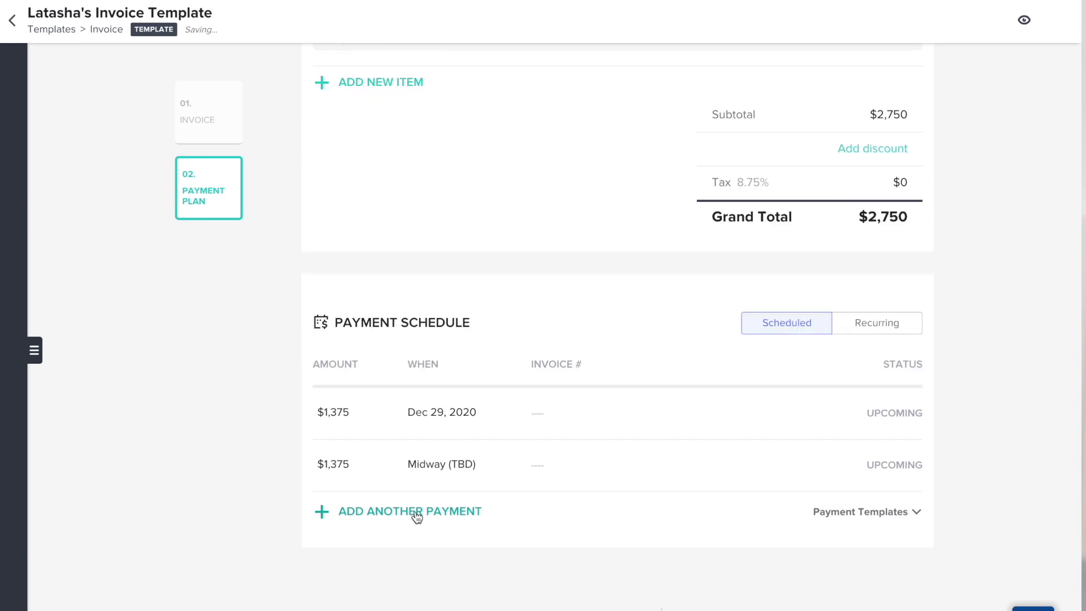
Step: Examine the due date settings of both scheduled payments and the available due date options without changing them
click(433, 463)
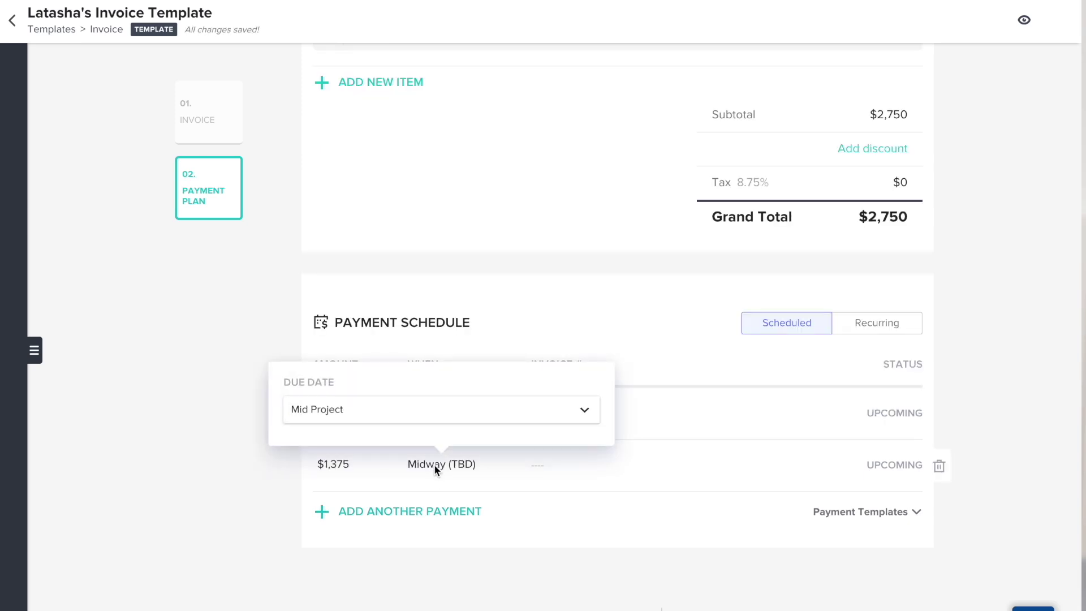
click(433, 411)
click(376, 364)
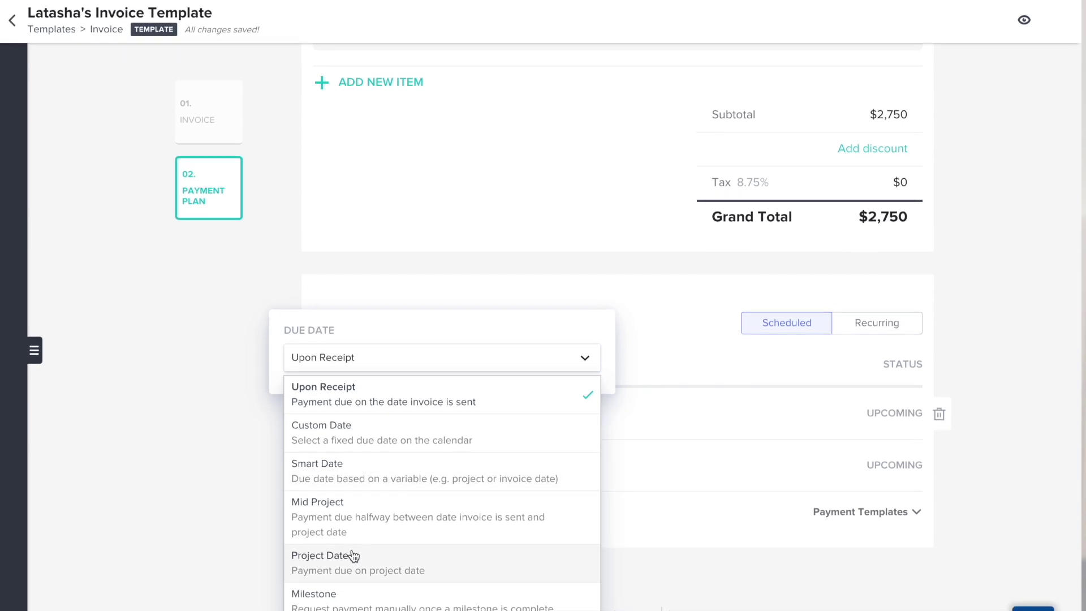
click(92, 493)
Step: Go to the questionnaire templates and open the "New Client Questions | HB TEMPLATE" questionnaire
click(368, 515)
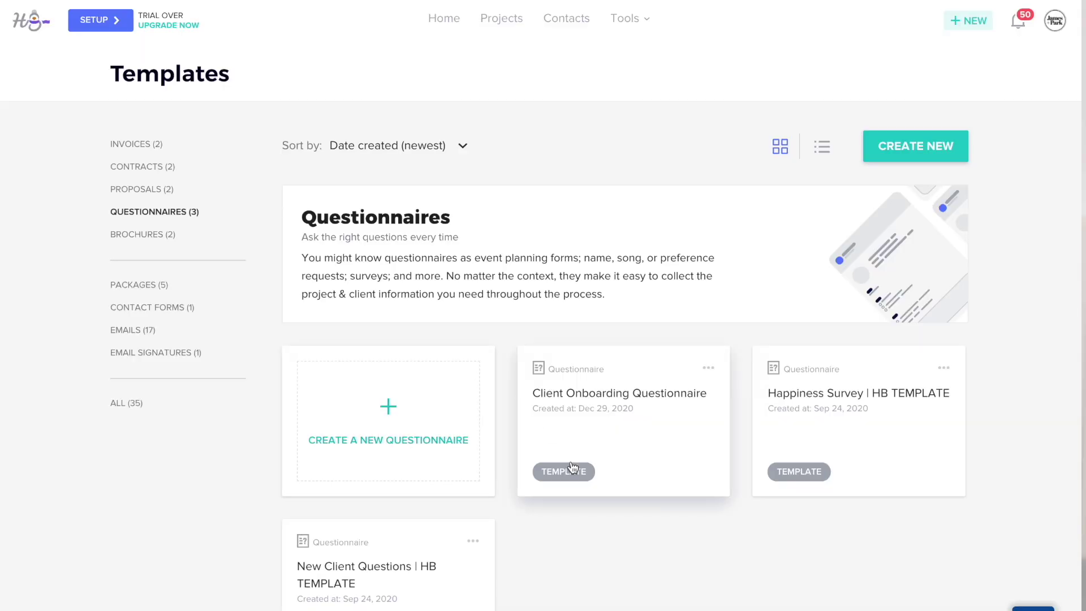
scroll(572, 467, down, 1)
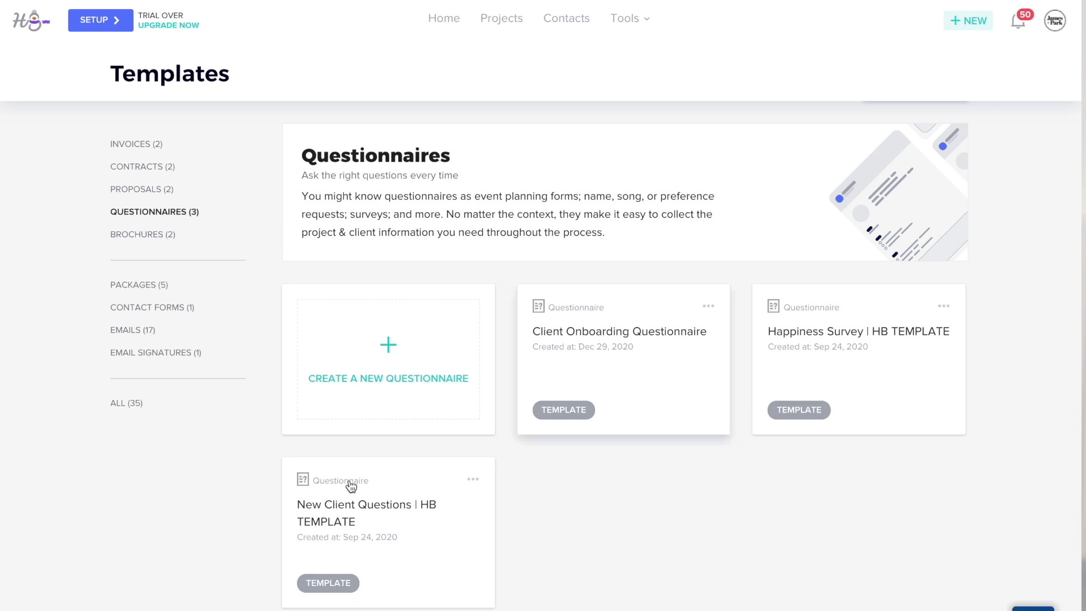
click(374, 524)
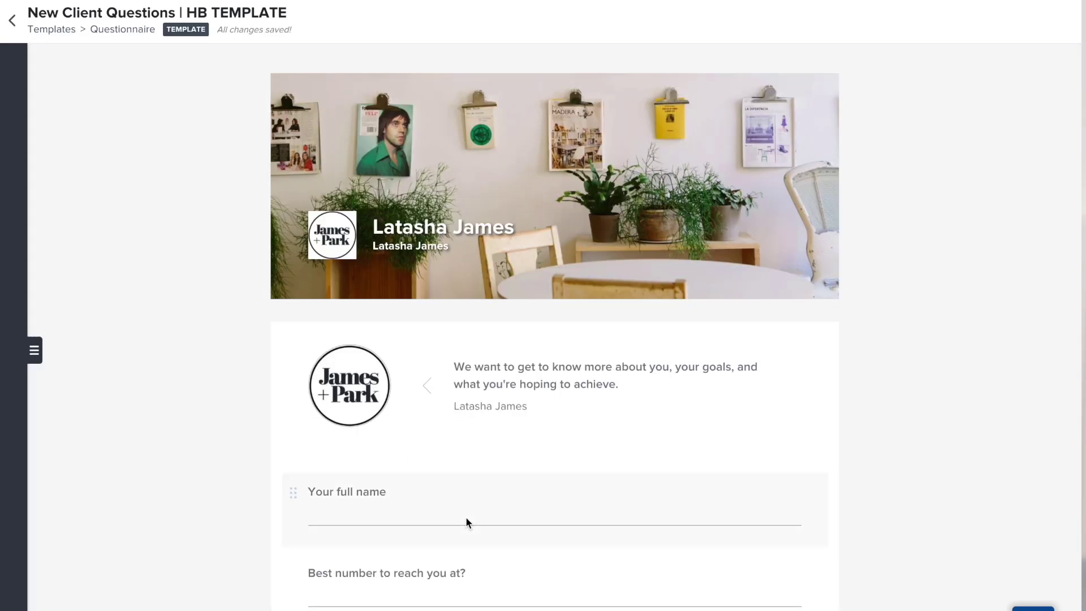
Step: Look through the New Client Questions questionnaire, examining its contact, service, date and meeting-time questions
scroll(466, 520, down, 1)
scroll(466, 518, down, 5)
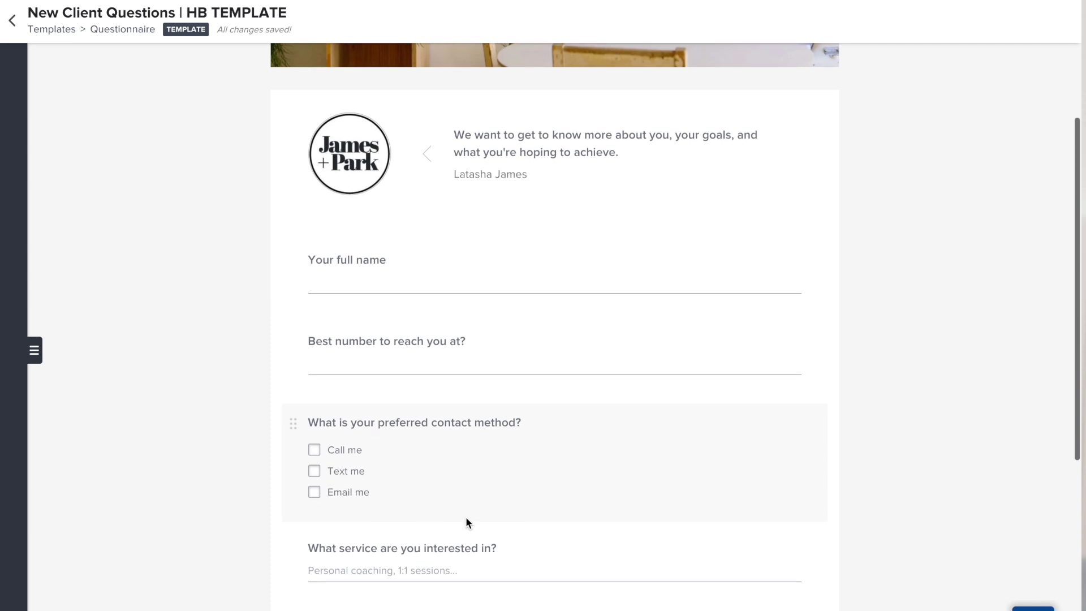
scroll(465, 520, down, 3)
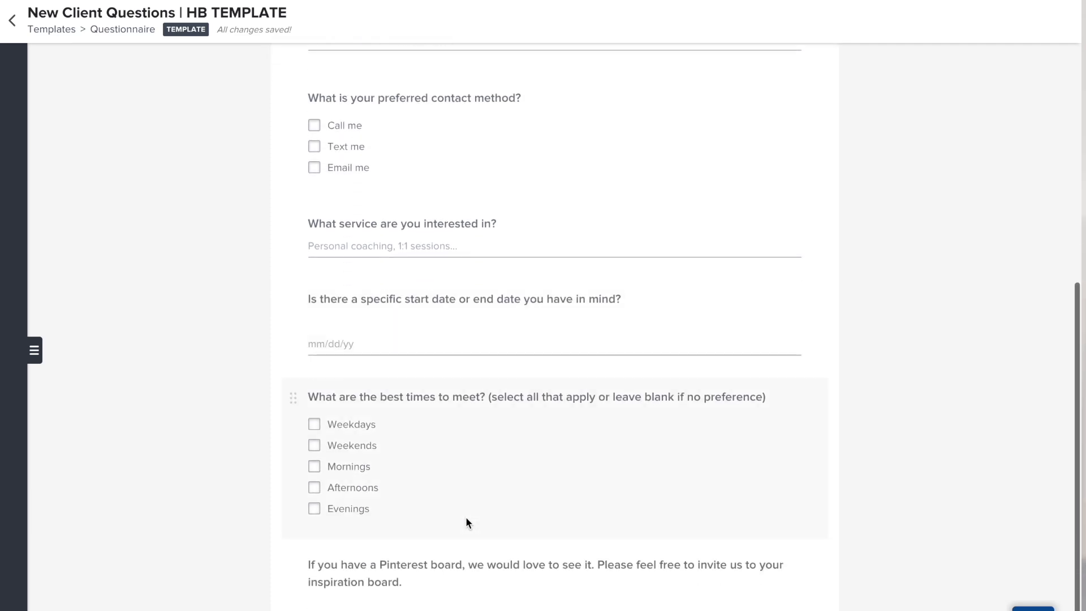
scroll(466, 519, down, 2)
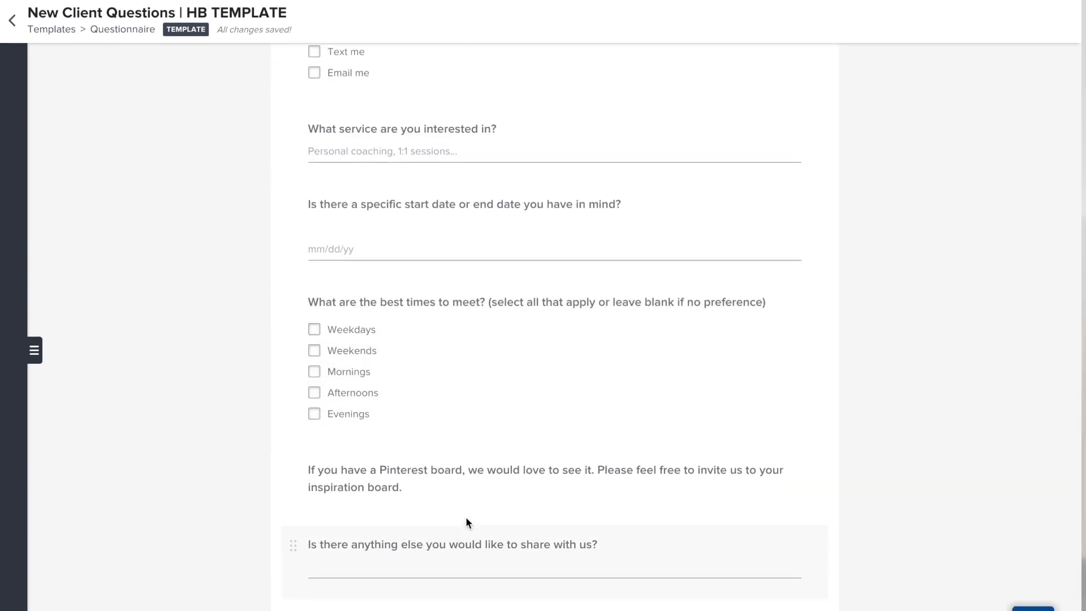
scroll(466, 517, up, 9)
scroll(466, 517, down, 5)
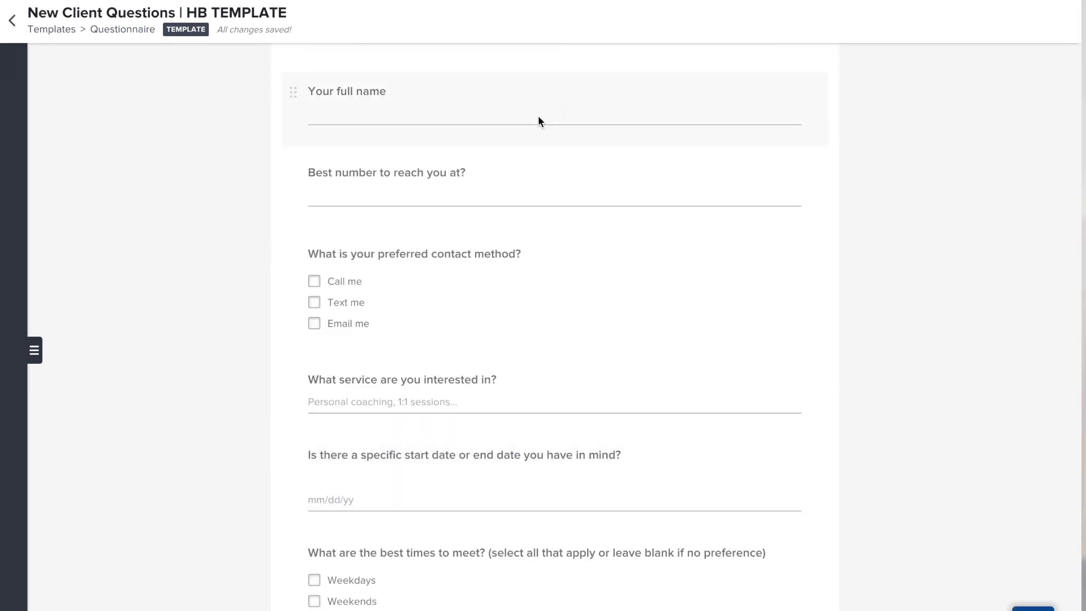
scroll(482, 226, down, 1)
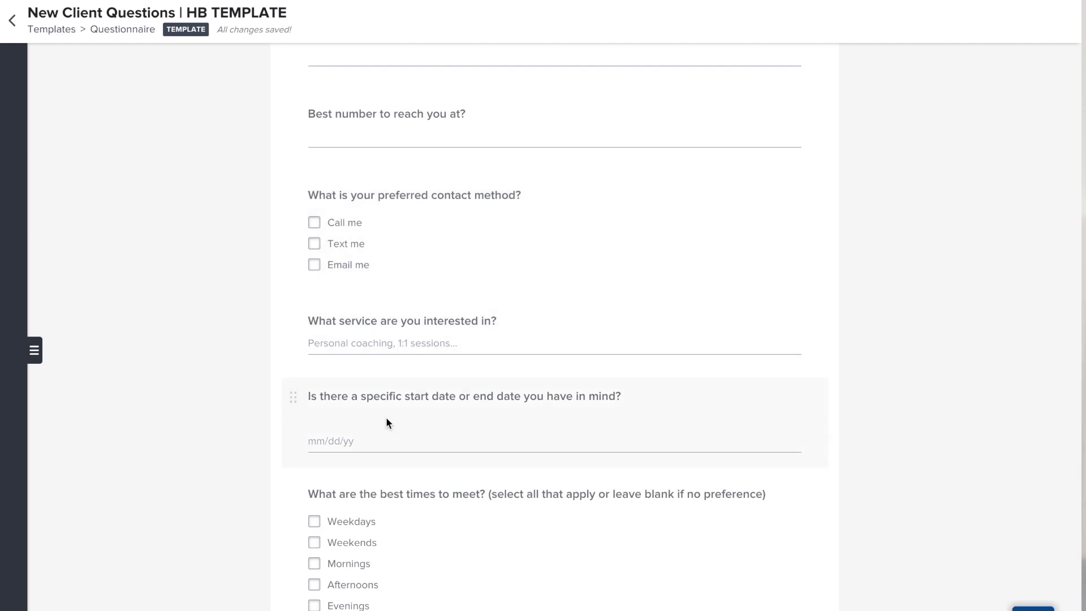
scroll(385, 417, down, 3)
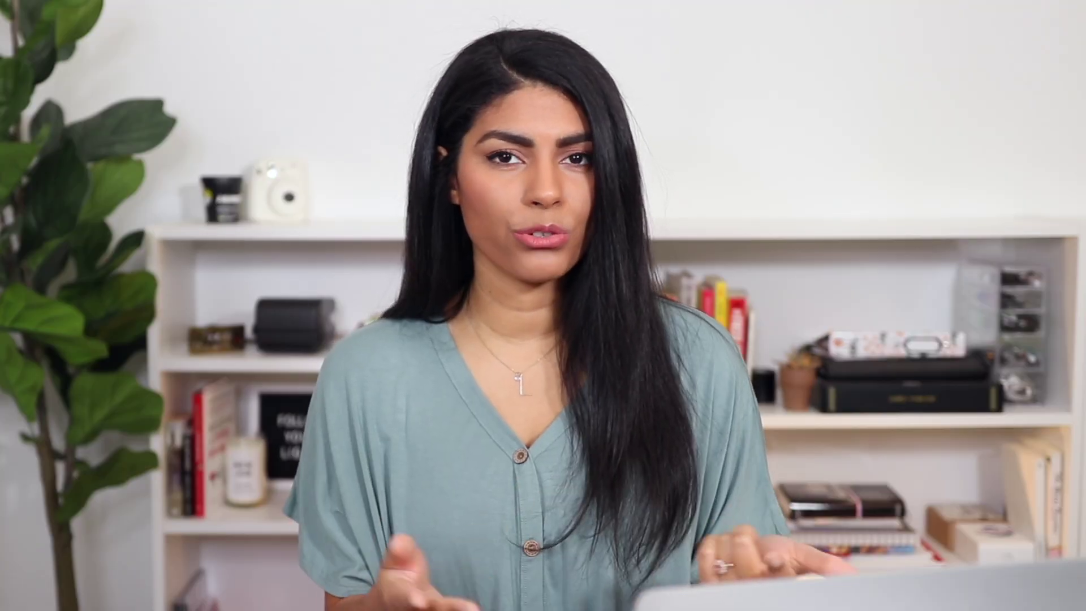